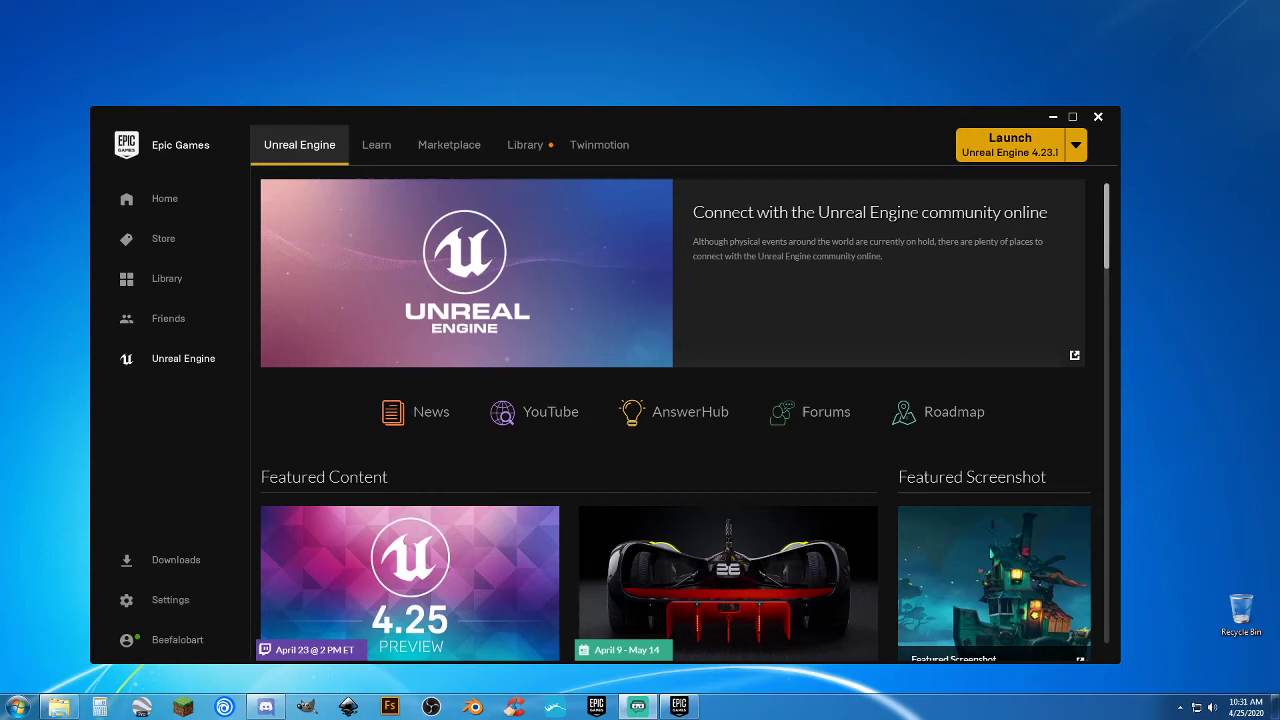
Open the launcher Library, scroll through My Projects, and review the 4.25.0 engine version list unchanged.
click(552, 118)
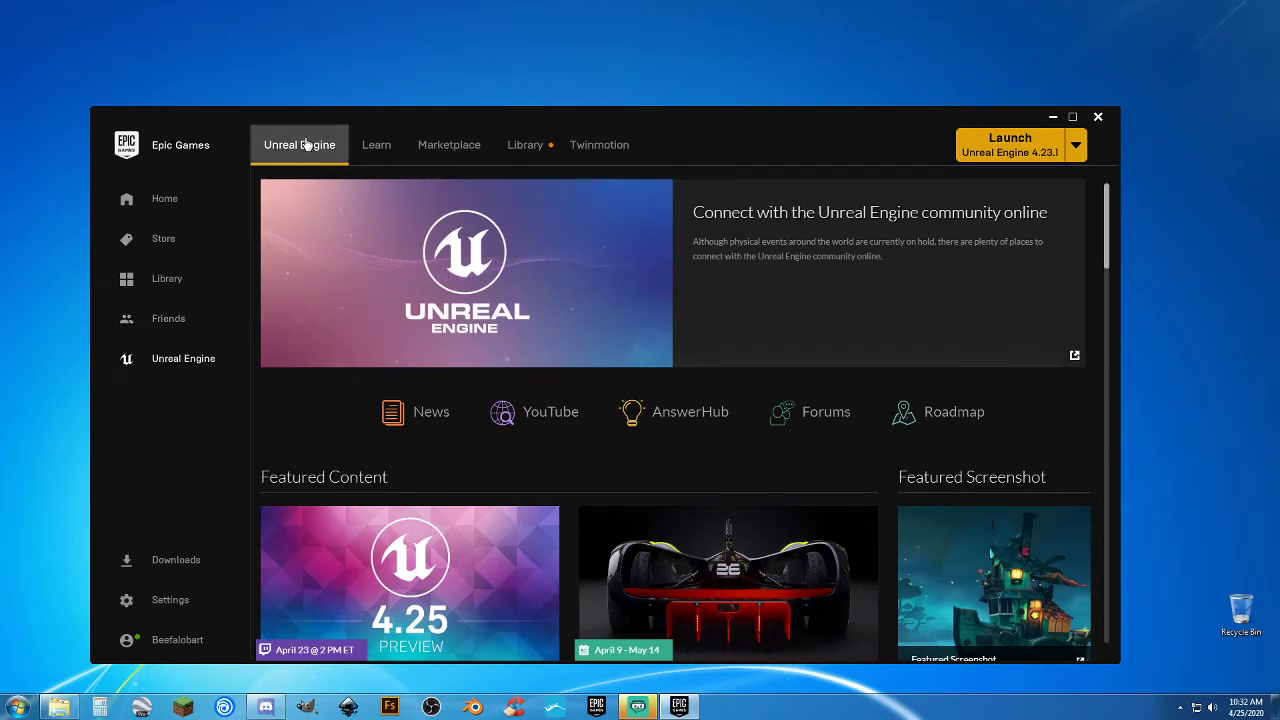
click(522, 145)
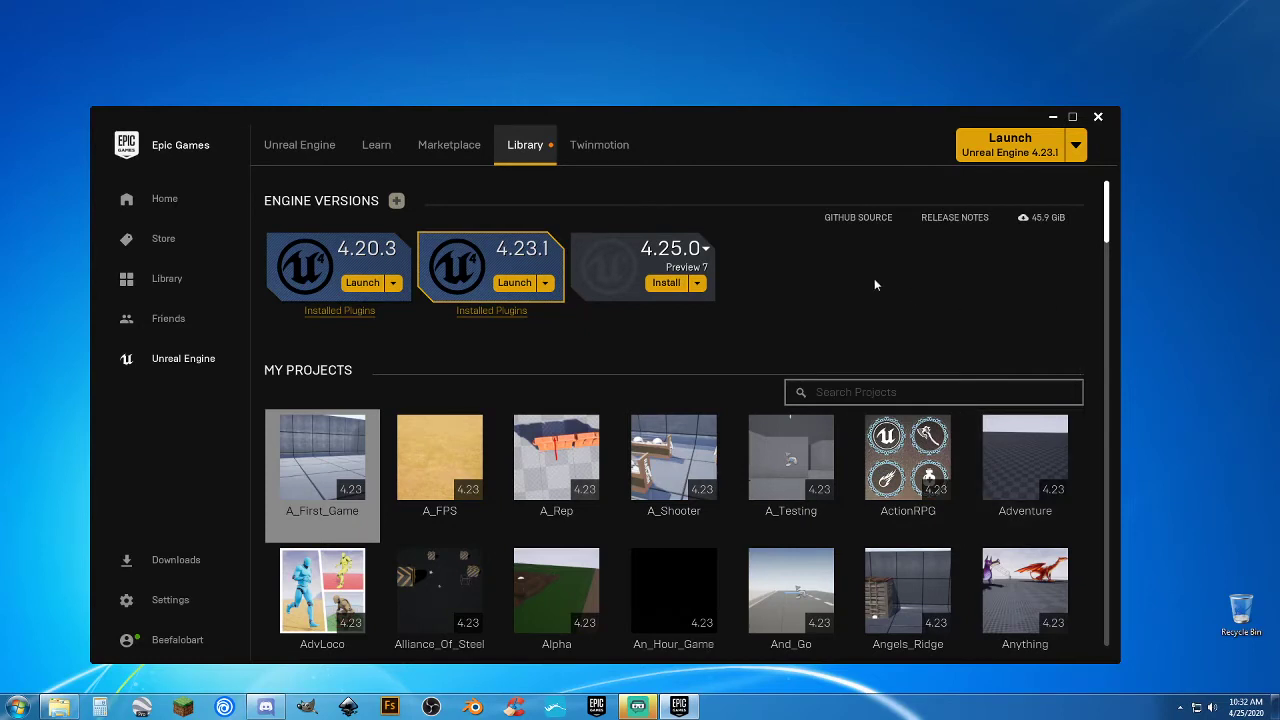
scroll(908, 284, down, 2)
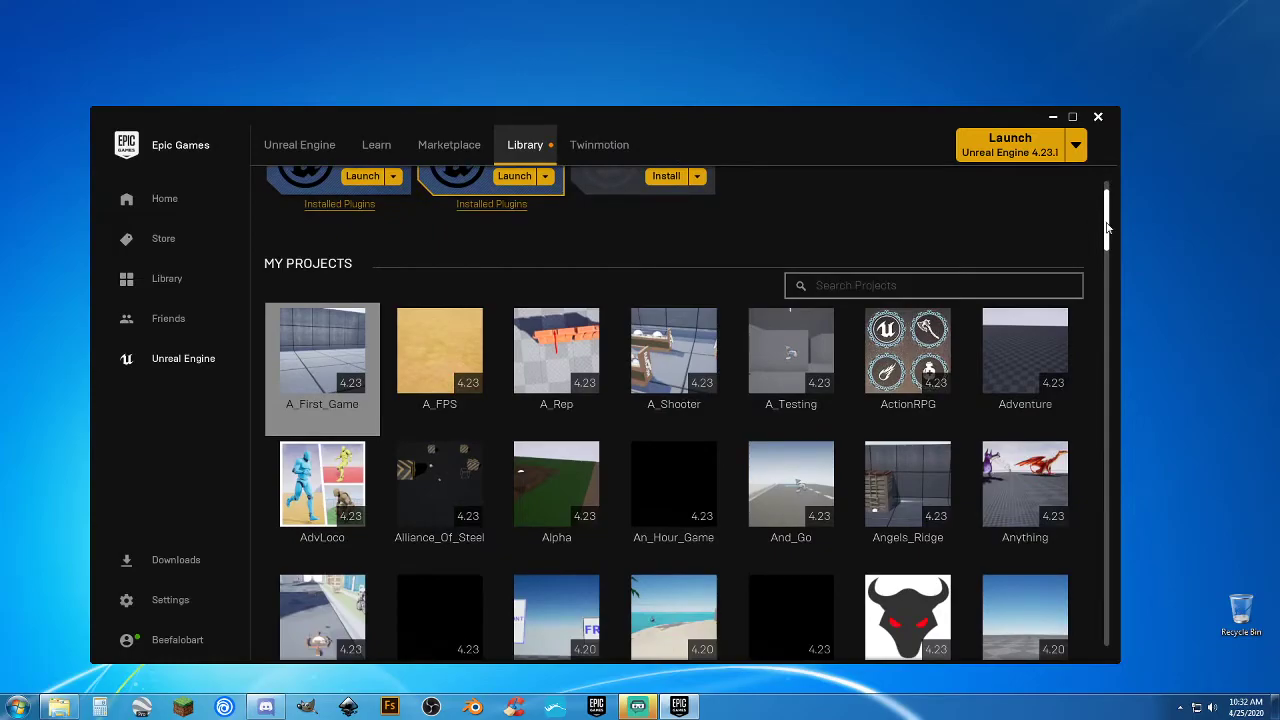
mouse_move(1107, 228)
mouse_down()
mouse_move(1112, 626)
mouse_move(1122, 567)
mouse_move(1110, 205)
mouse_up()
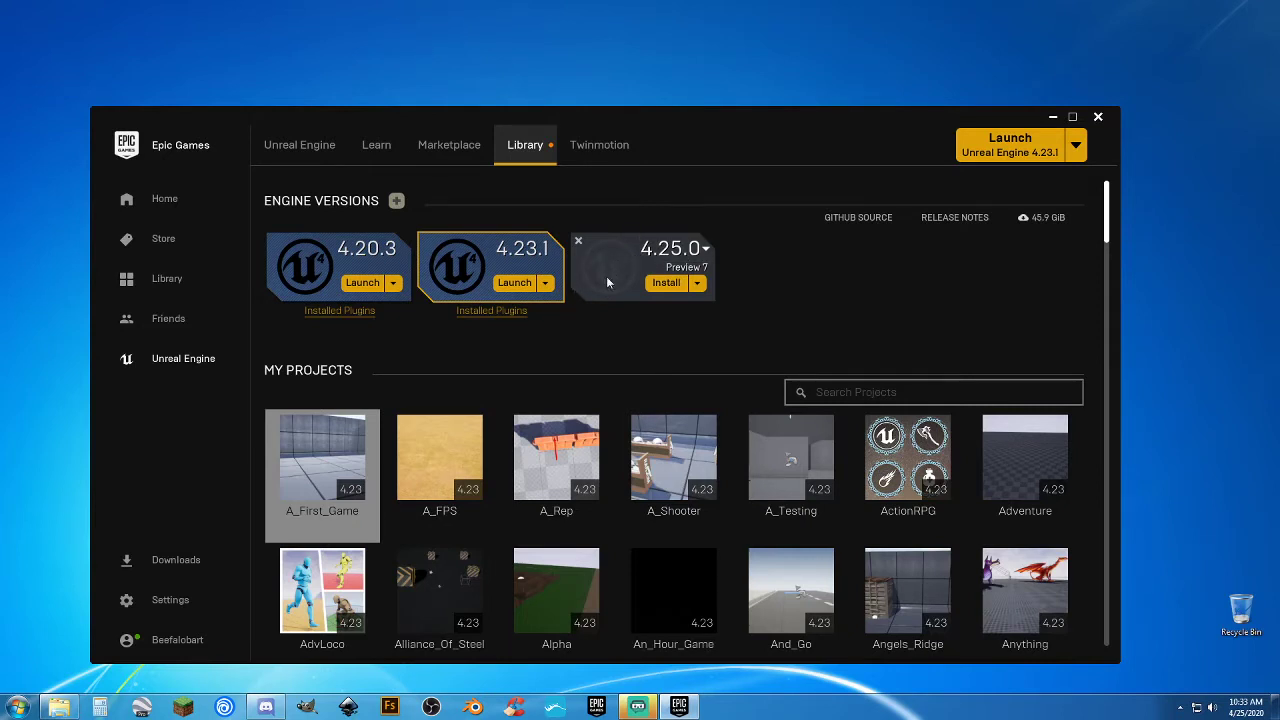
click(706, 250)
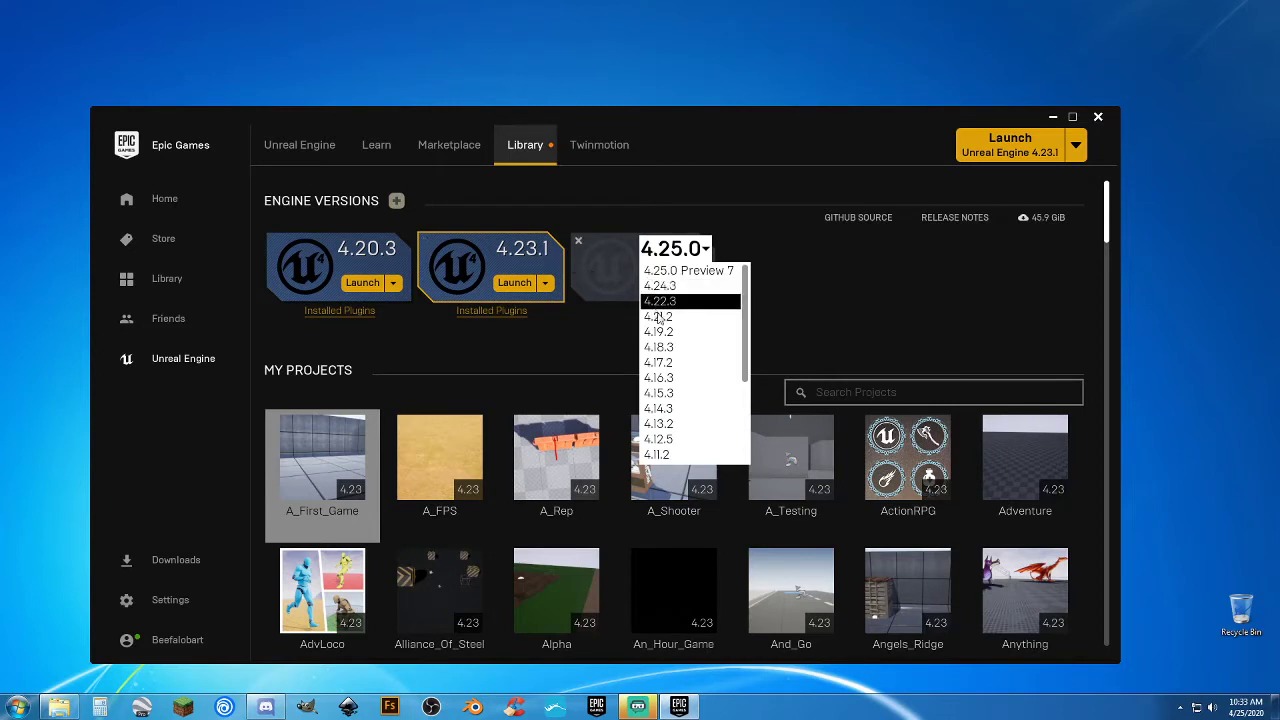
click(774, 308)
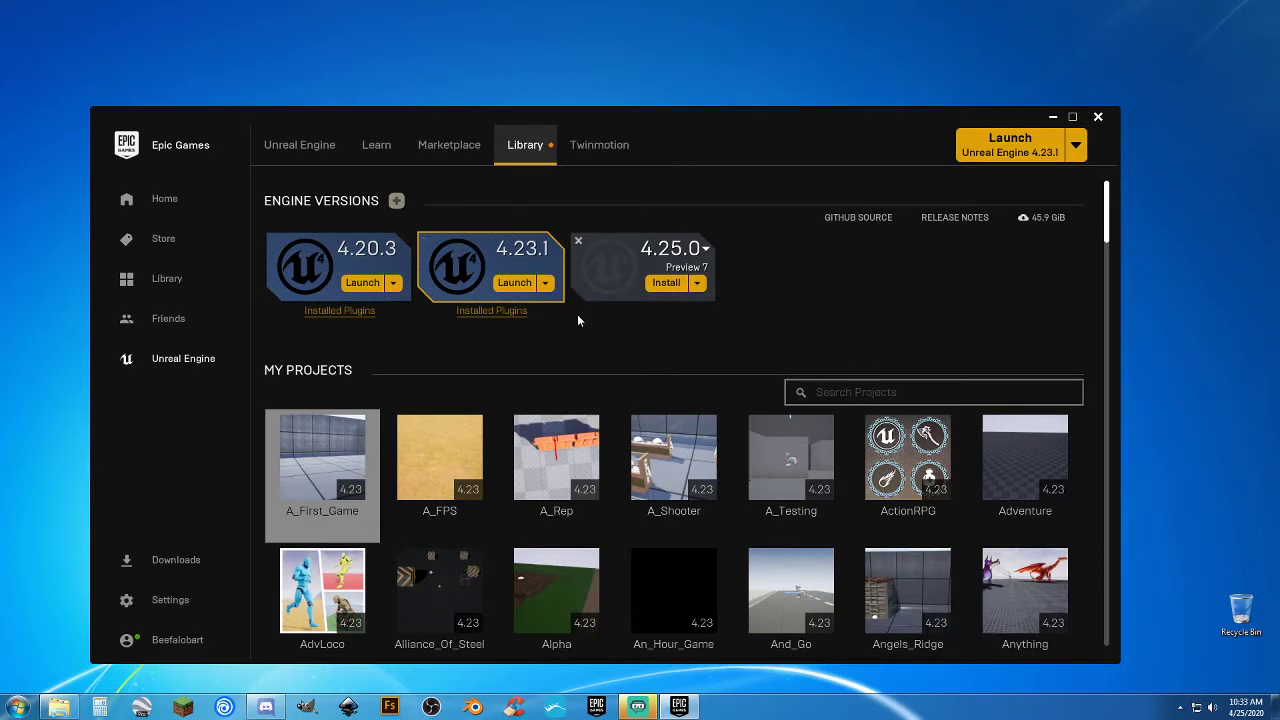
Launch Unreal Engine 4.23.1 from its engine card in the Library.
click(514, 283)
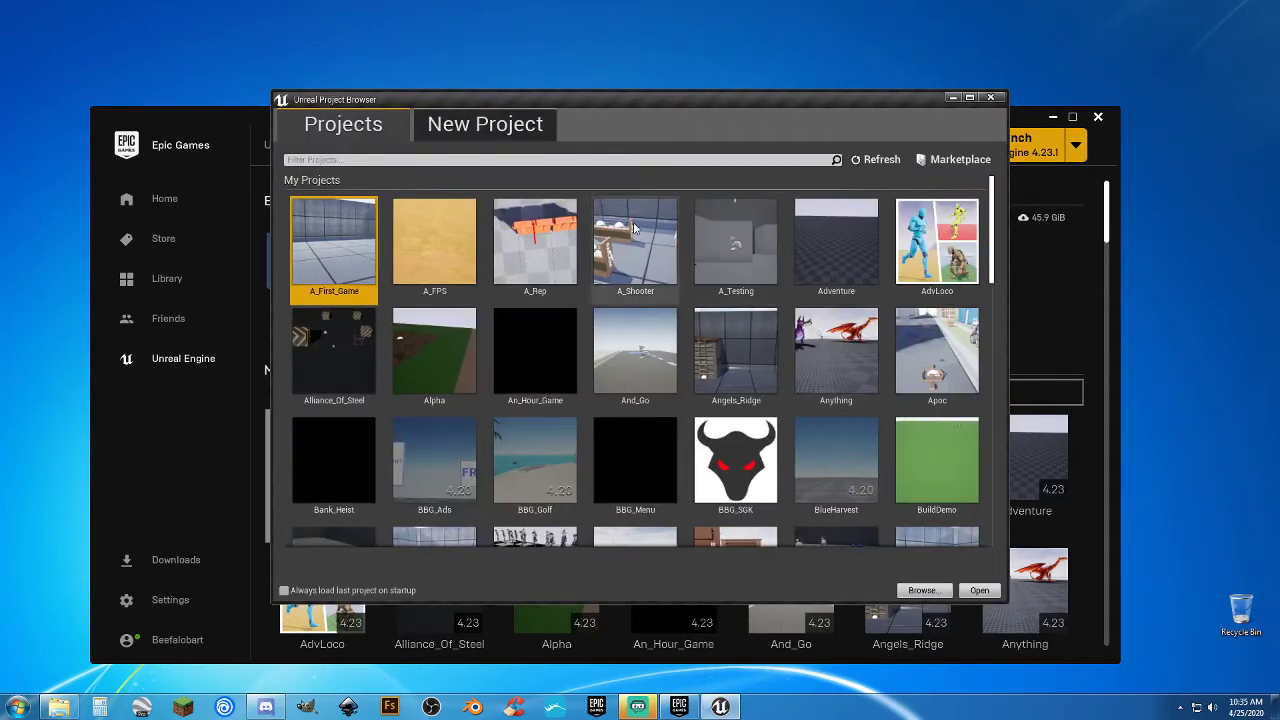
Switch to the New Project tab and pick the Blueprint First Person template.
click(496, 138)
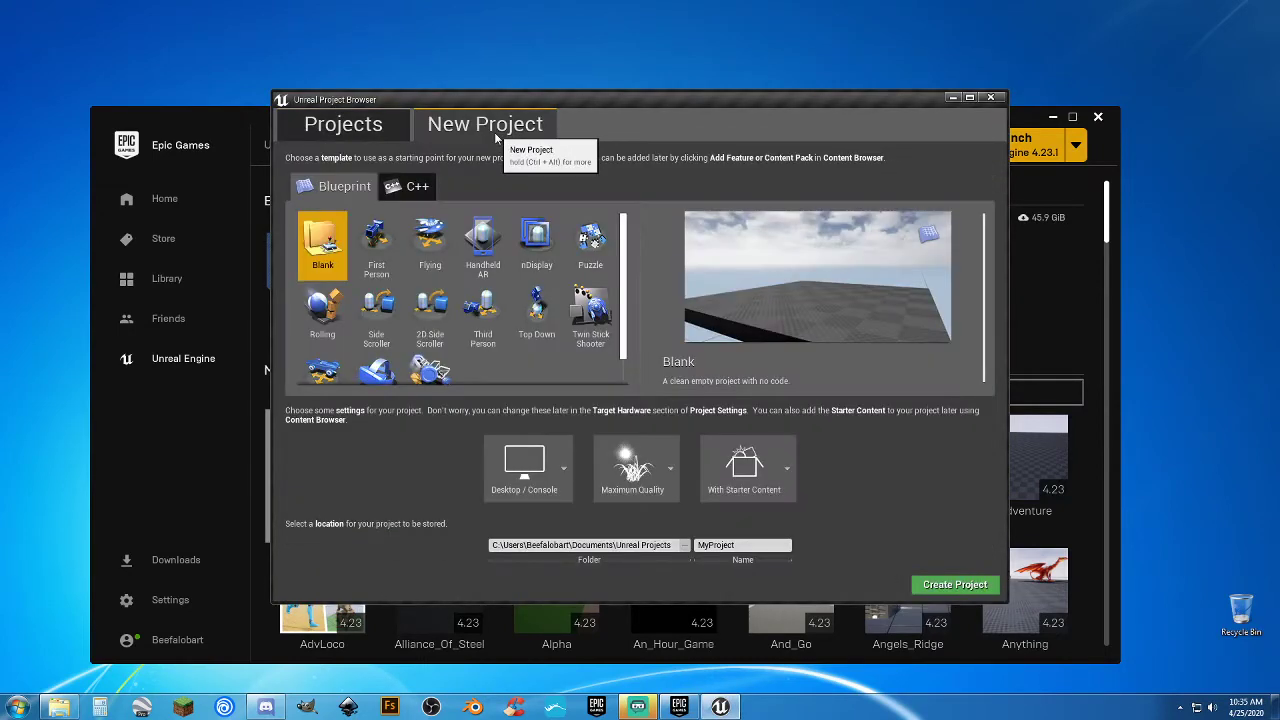
click(371, 128)
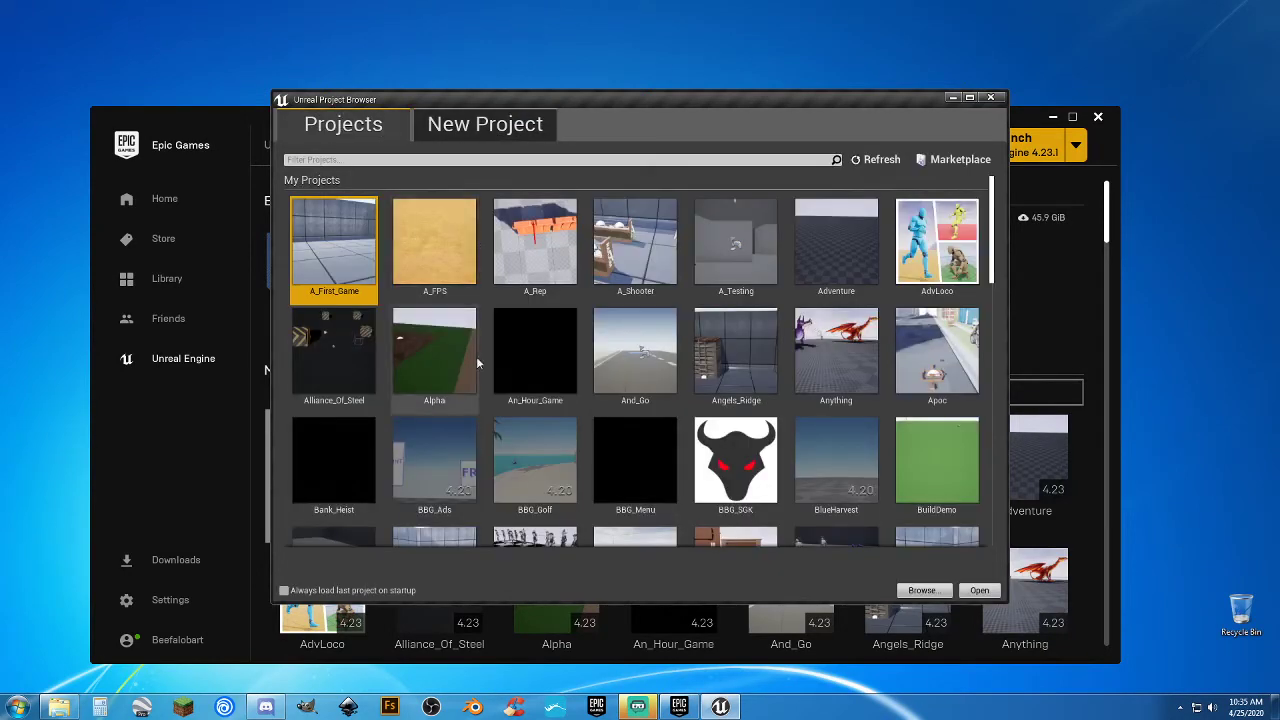
click(467, 134)
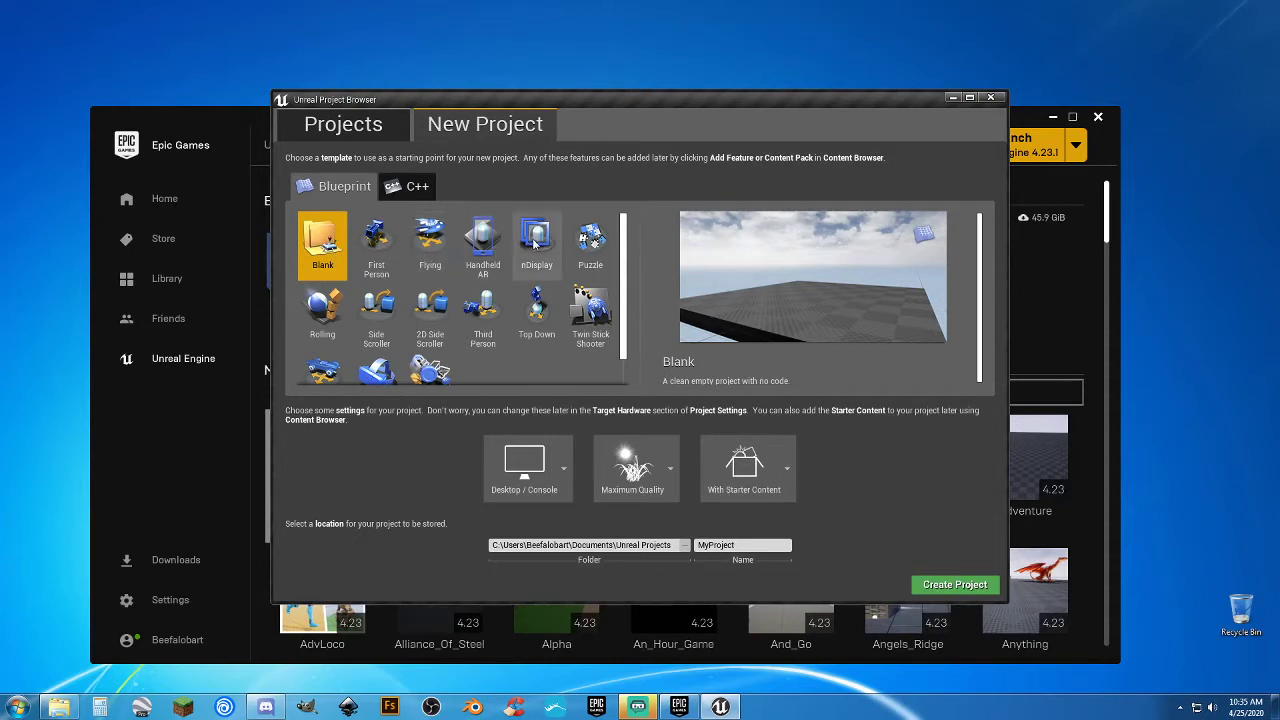
click(378, 238)
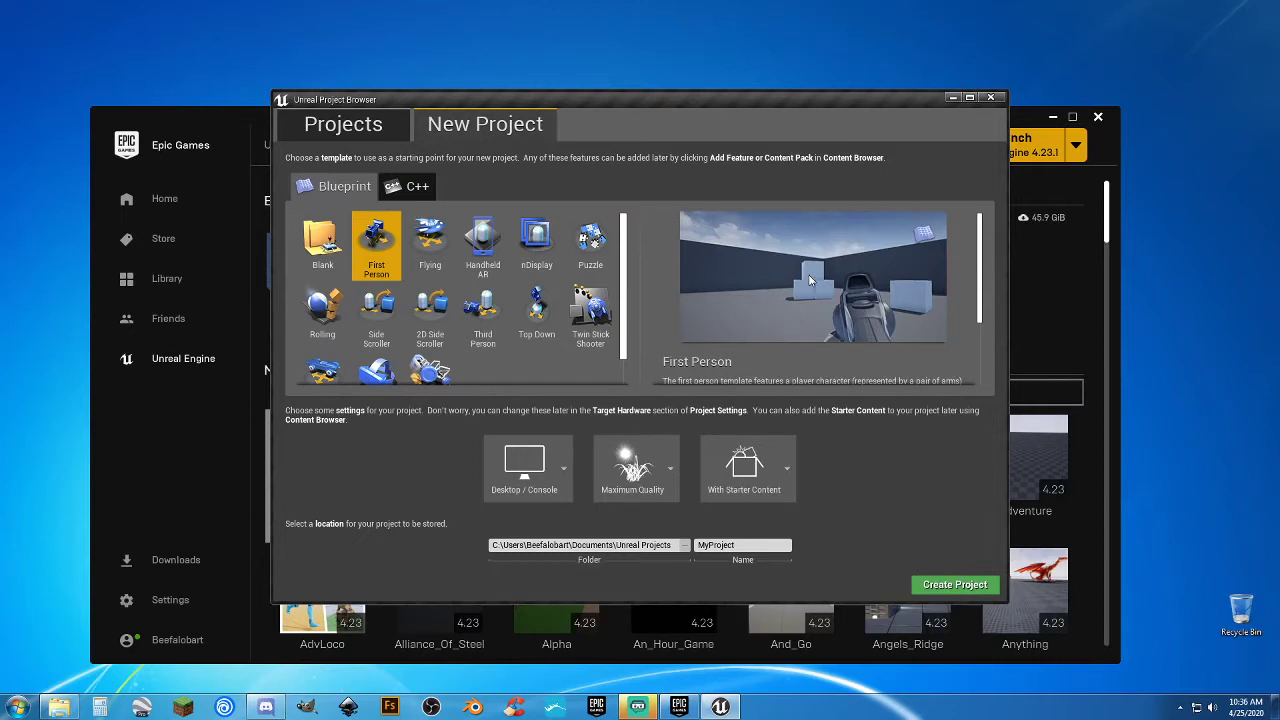
Preview the Flying through Twin Stick Shooter blueprint templates one by one.
click(422, 262)
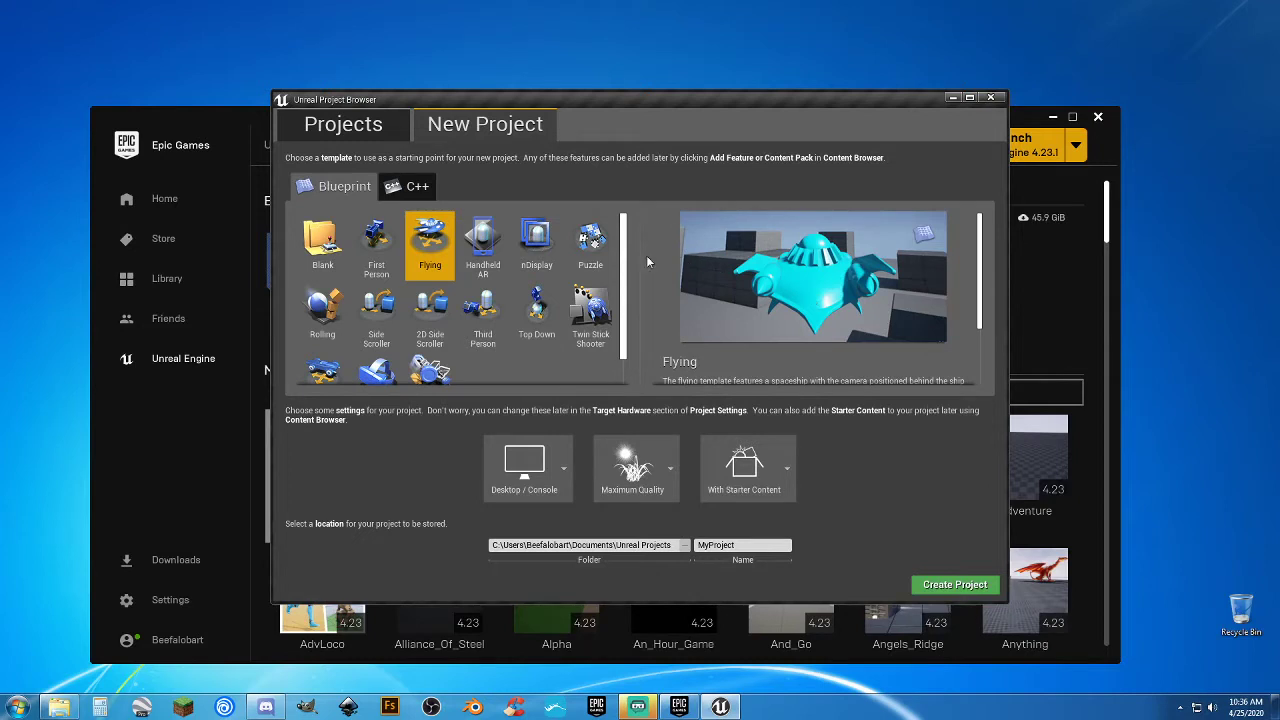
click(490, 260)
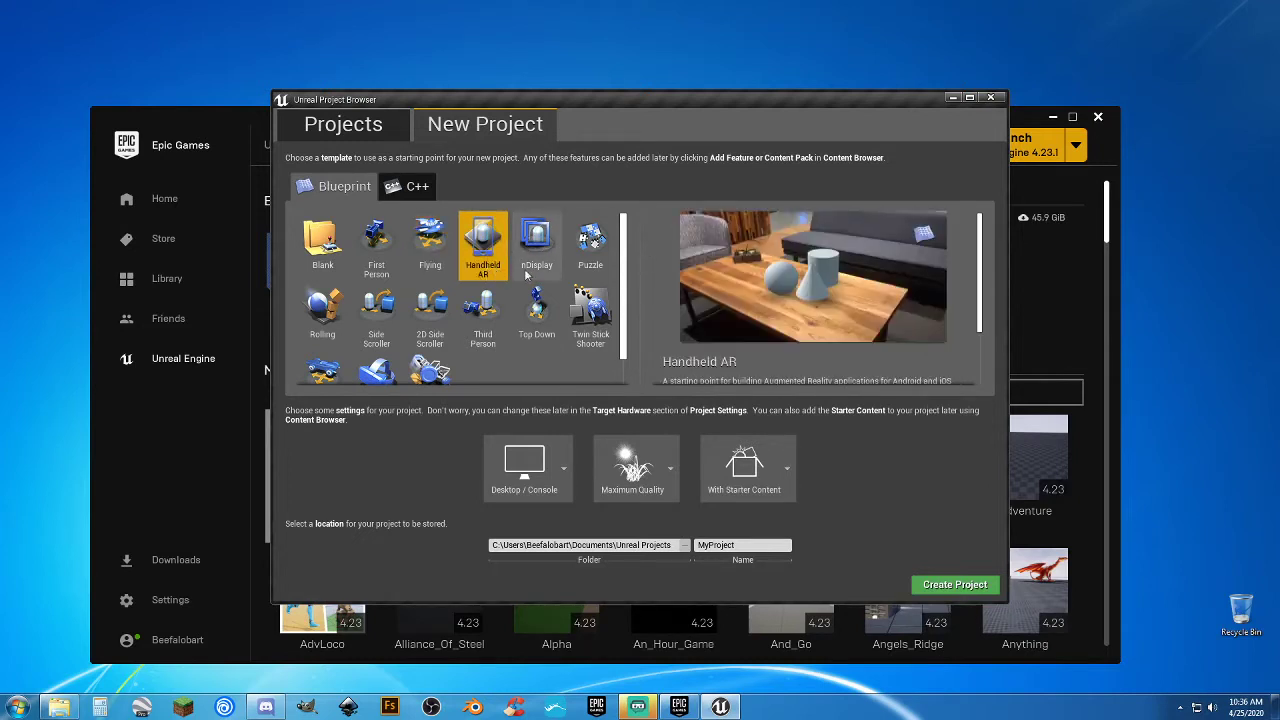
click(550, 266)
click(581, 264)
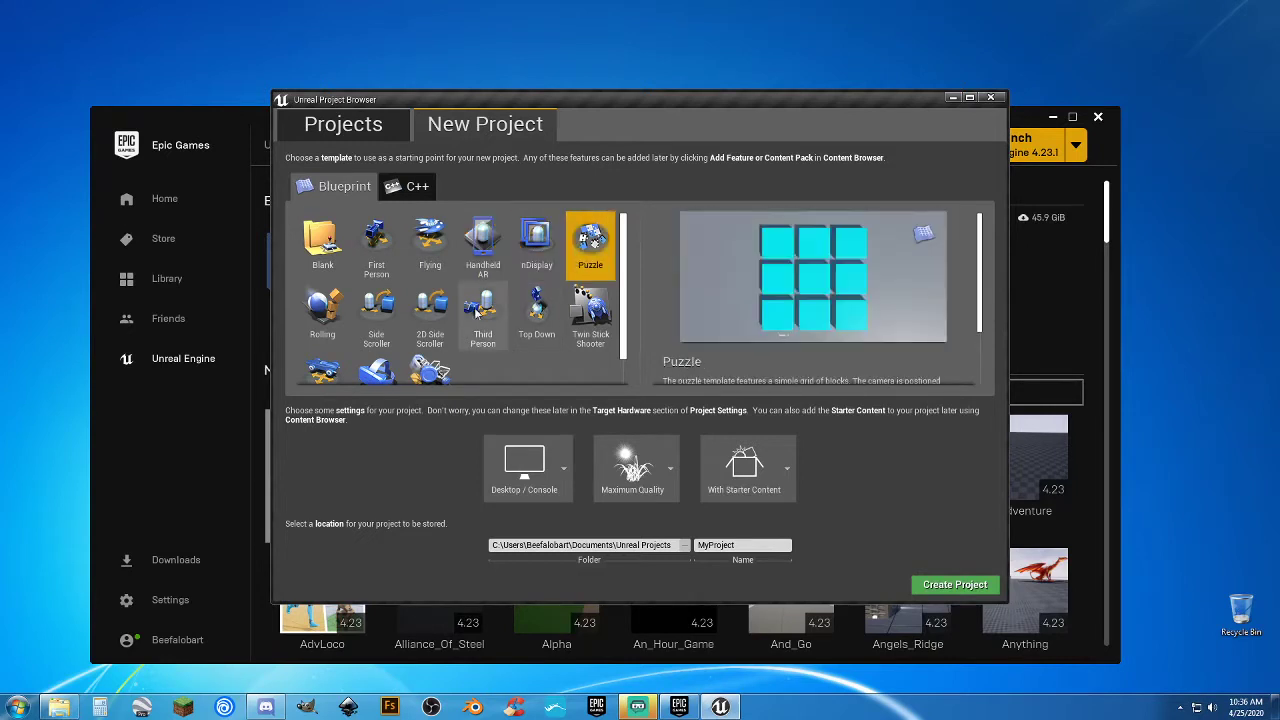
click(318, 305)
click(385, 306)
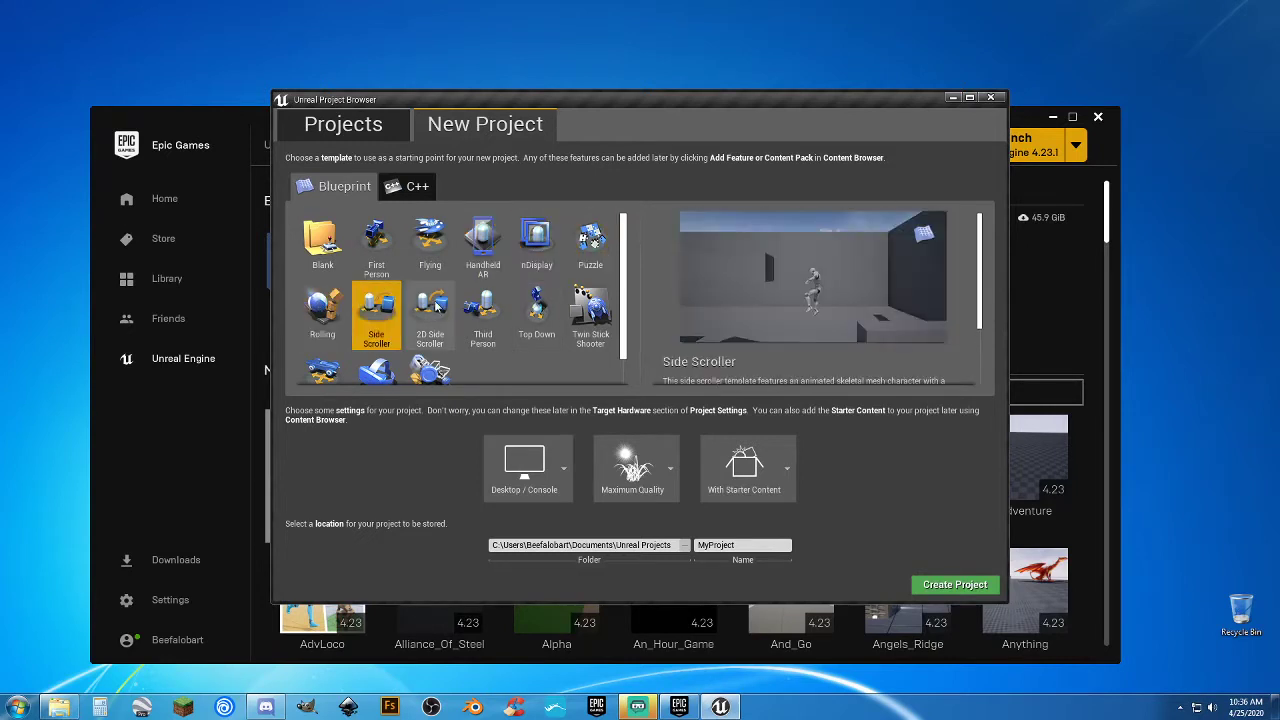
click(437, 307)
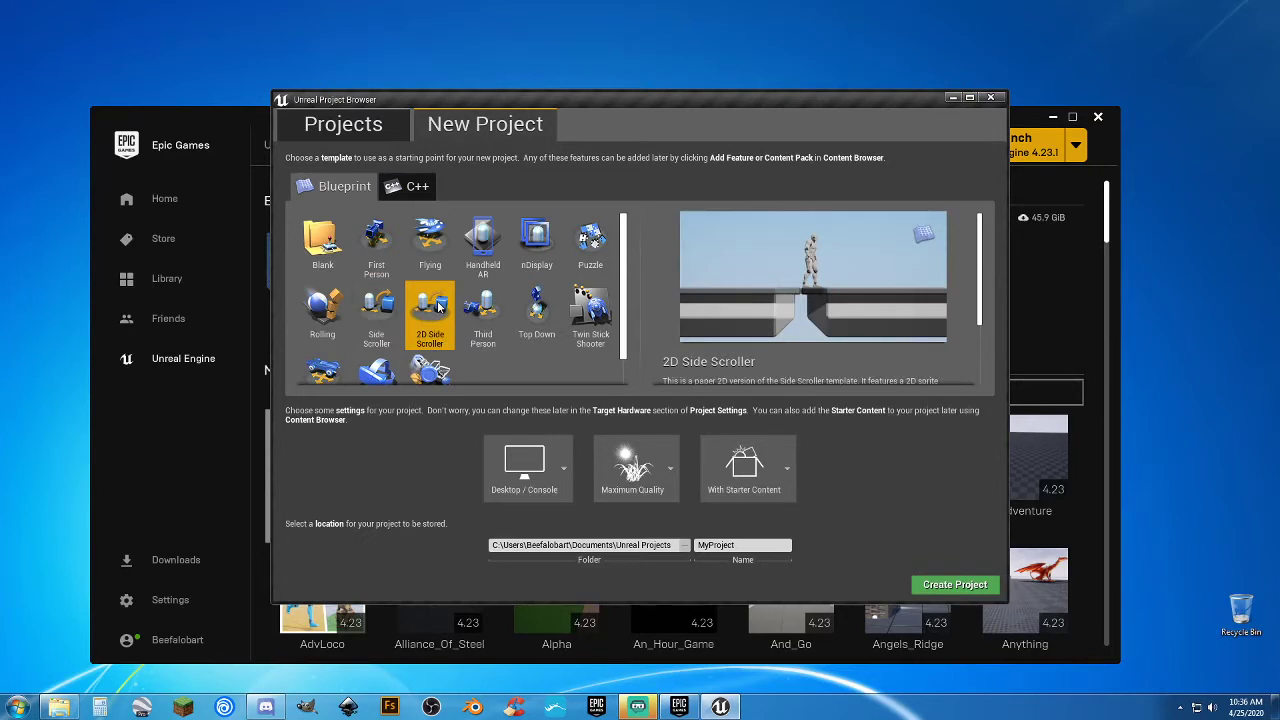
click(486, 308)
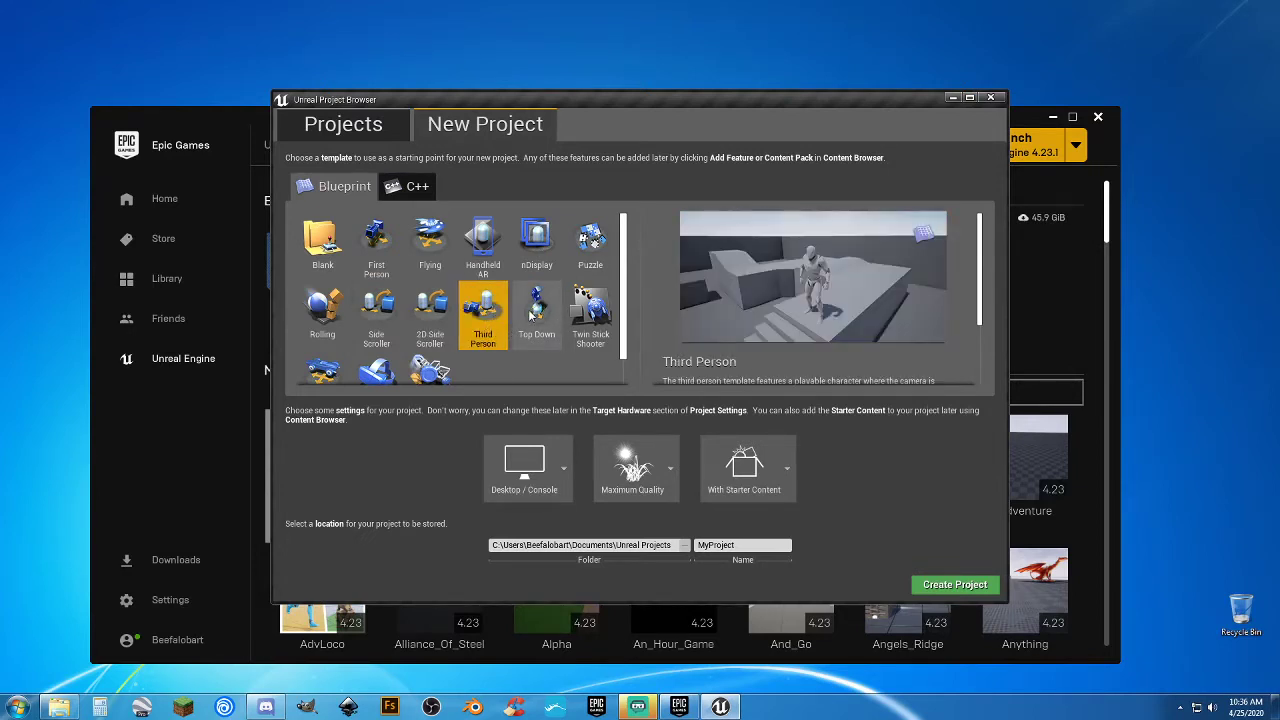
click(536, 320)
click(590, 312)
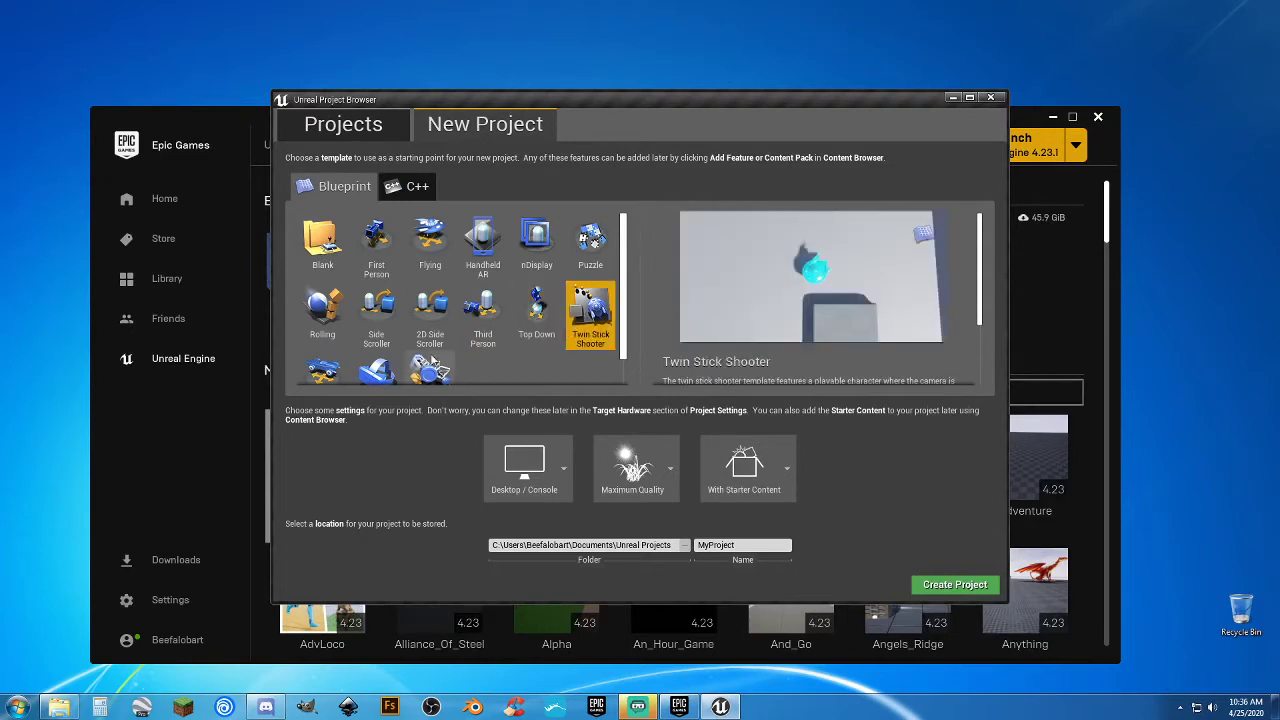
Preview the Vehicle, Virtual Reality and Vehicle Advanced templates, then select Third Person.
scroll(430, 360, down, 1)
click(320, 354)
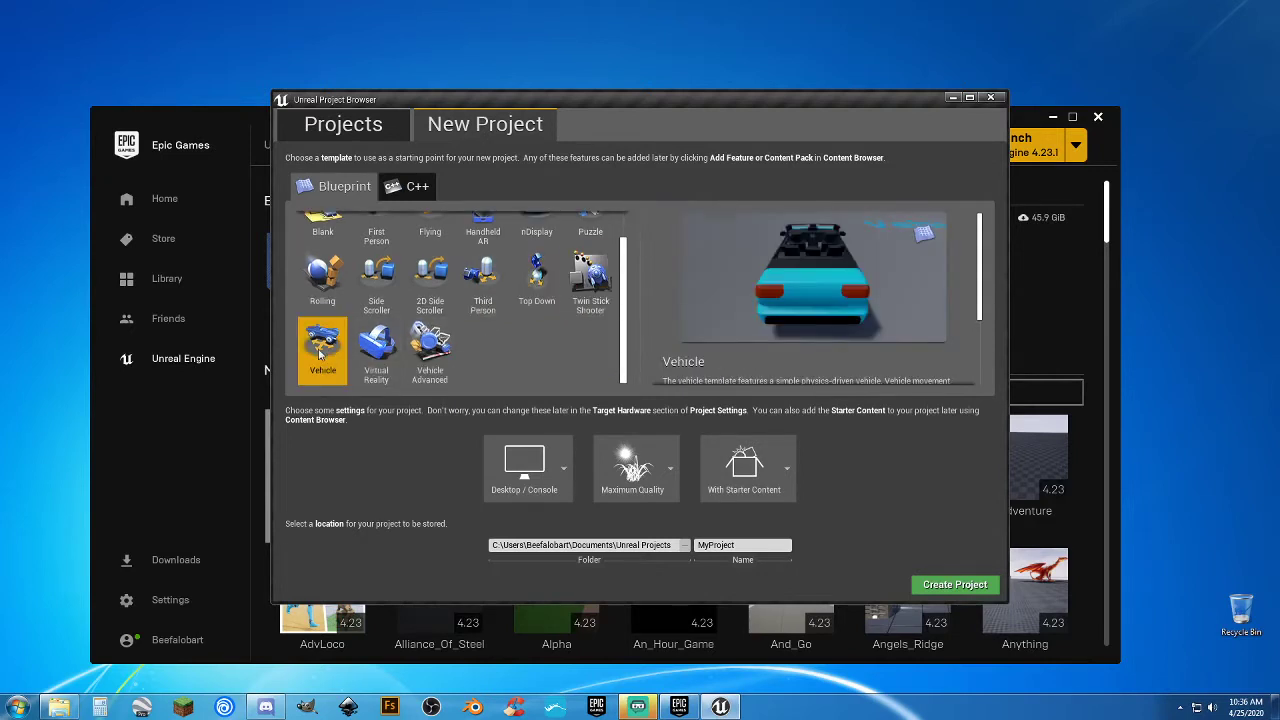
click(386, 346)
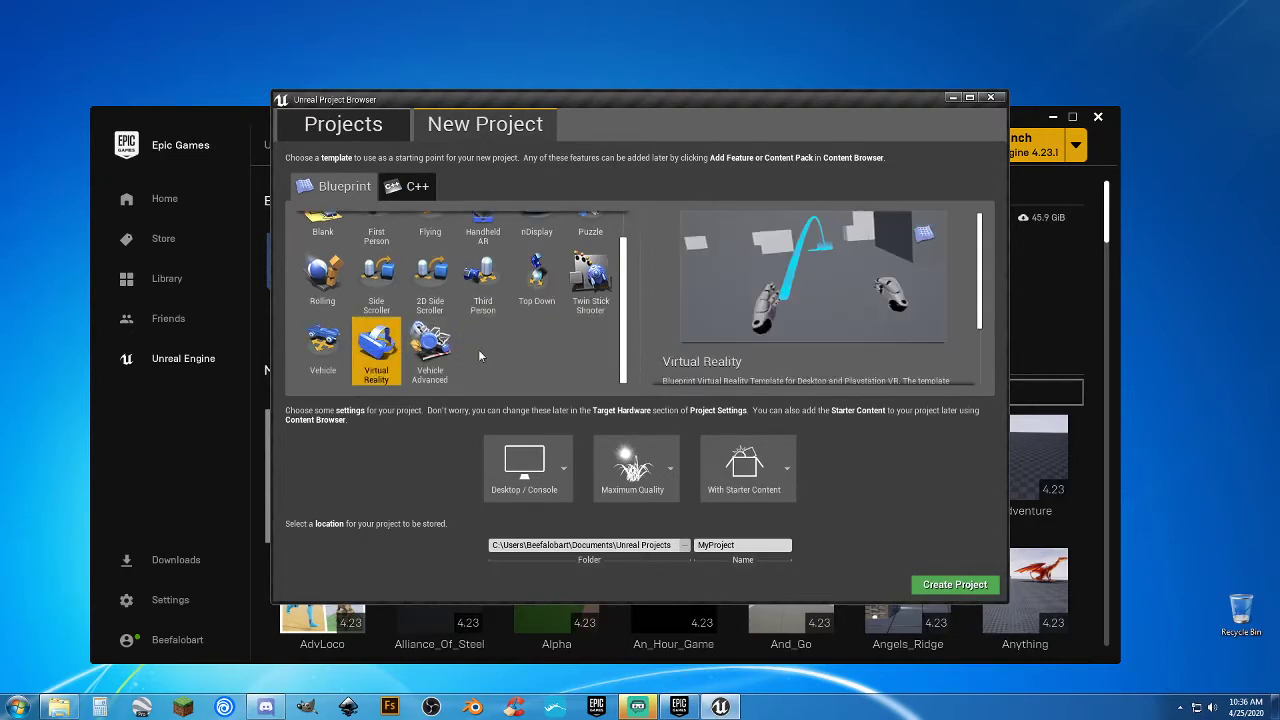
click(436, 346)
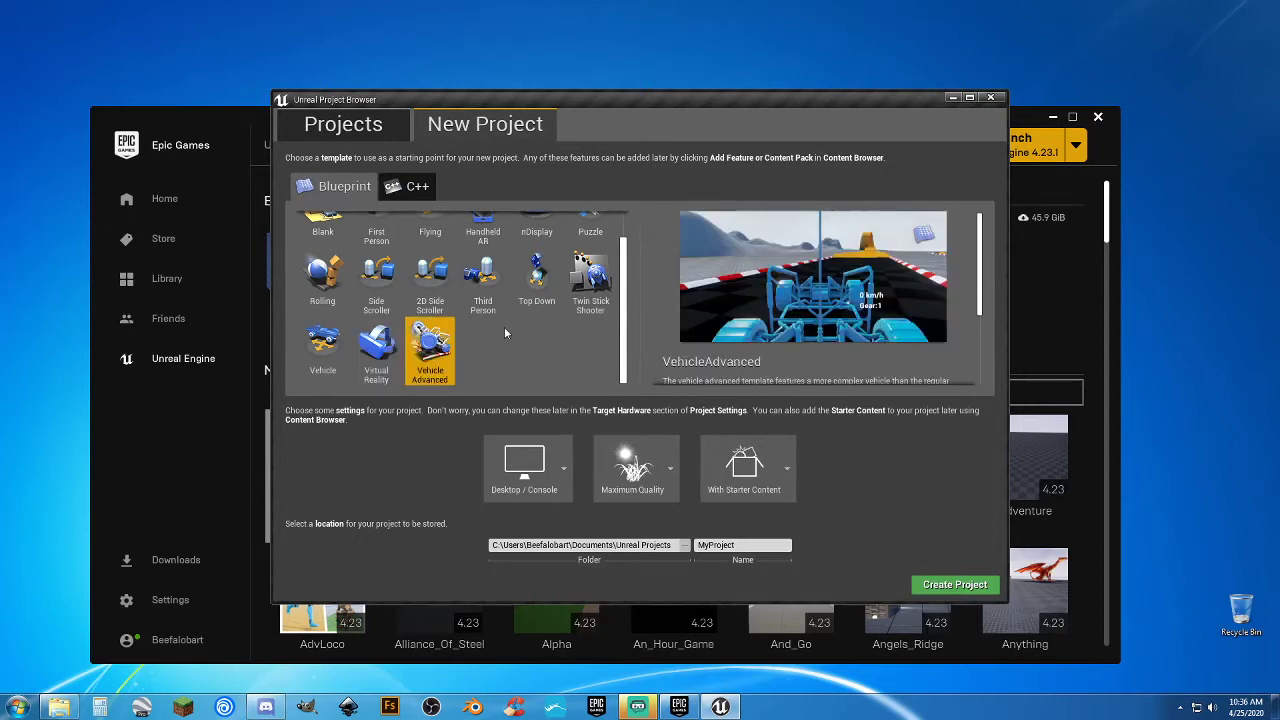
scroll(505, 332, up, 1)
scroll(505, 332, up, 1)
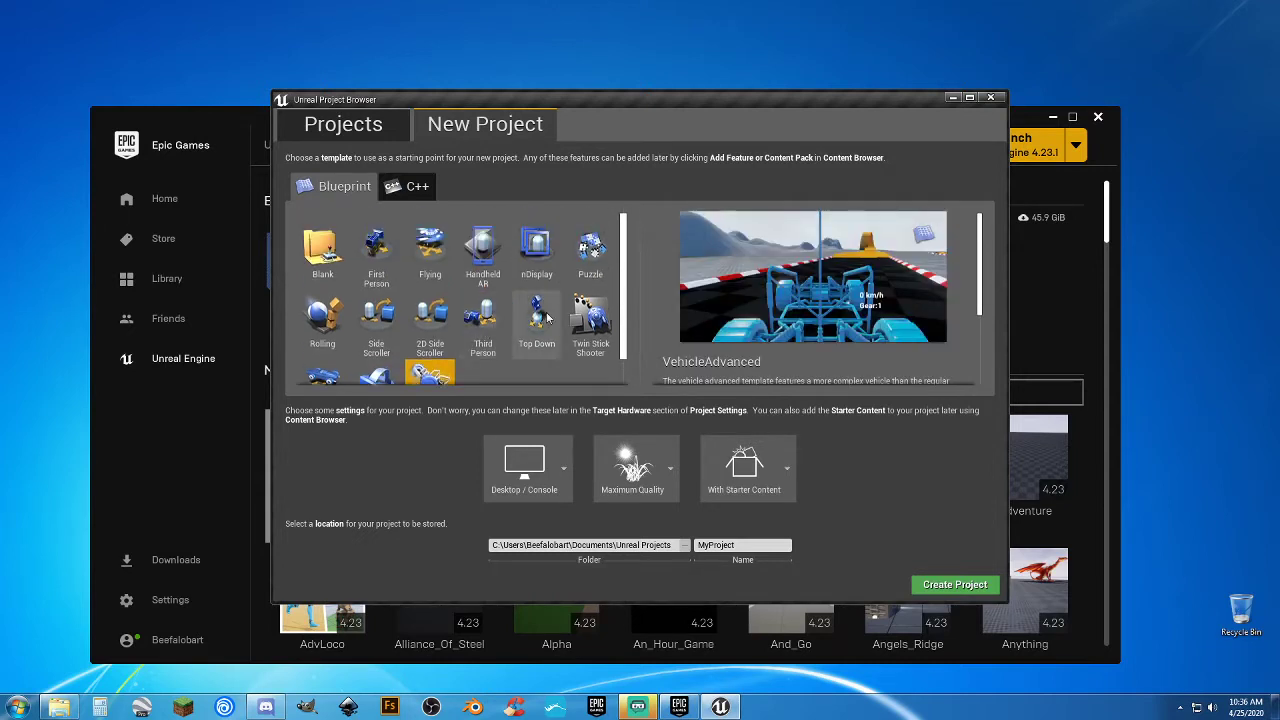
click(485, 318)
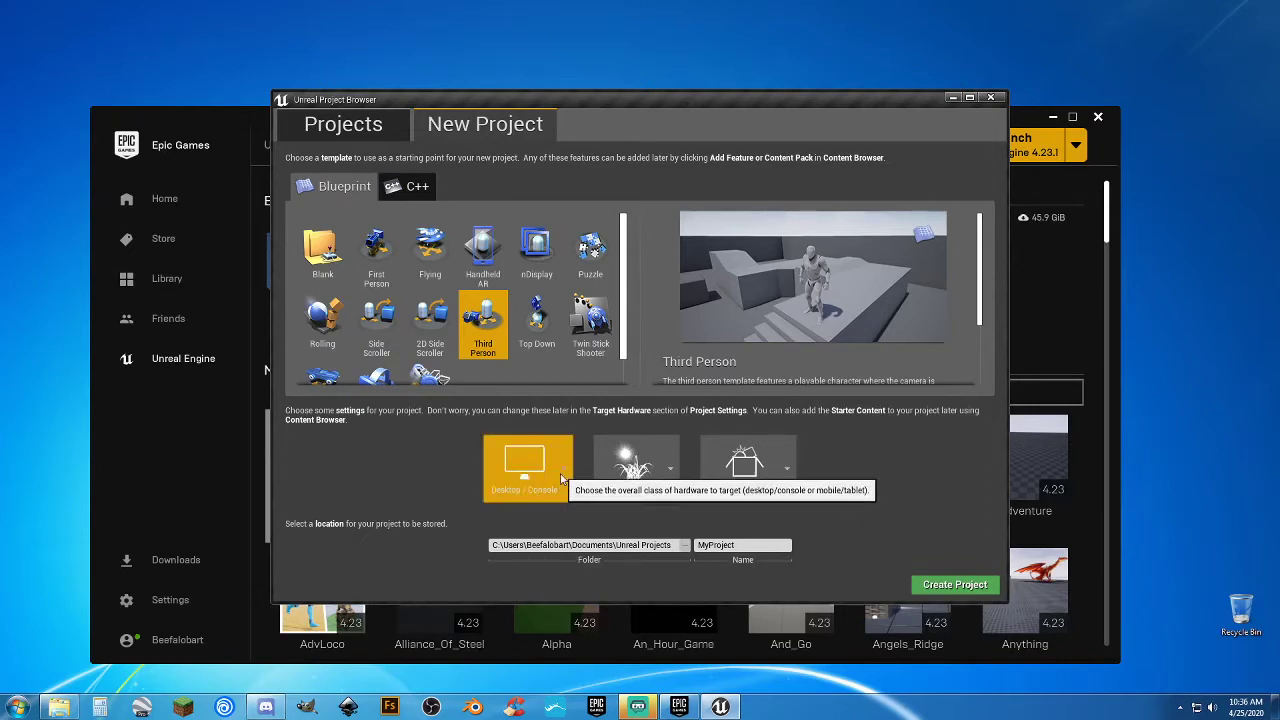
click(561, 478)
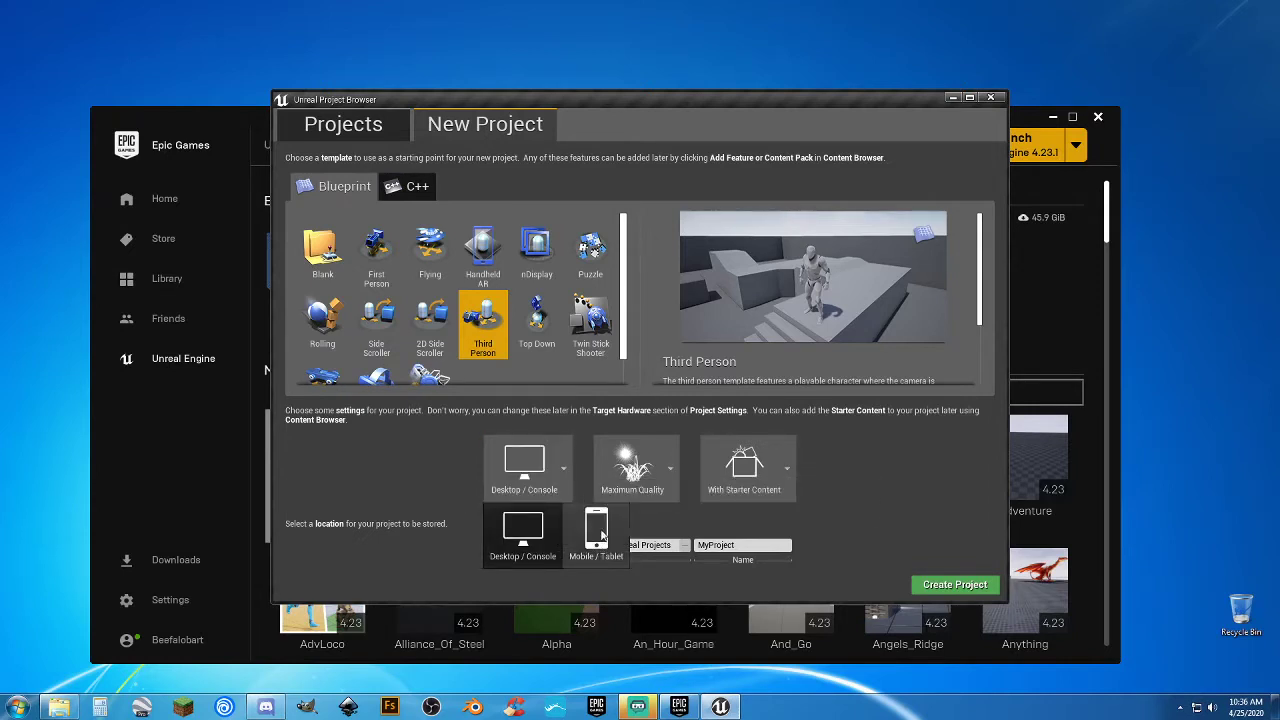
click(522, 470)
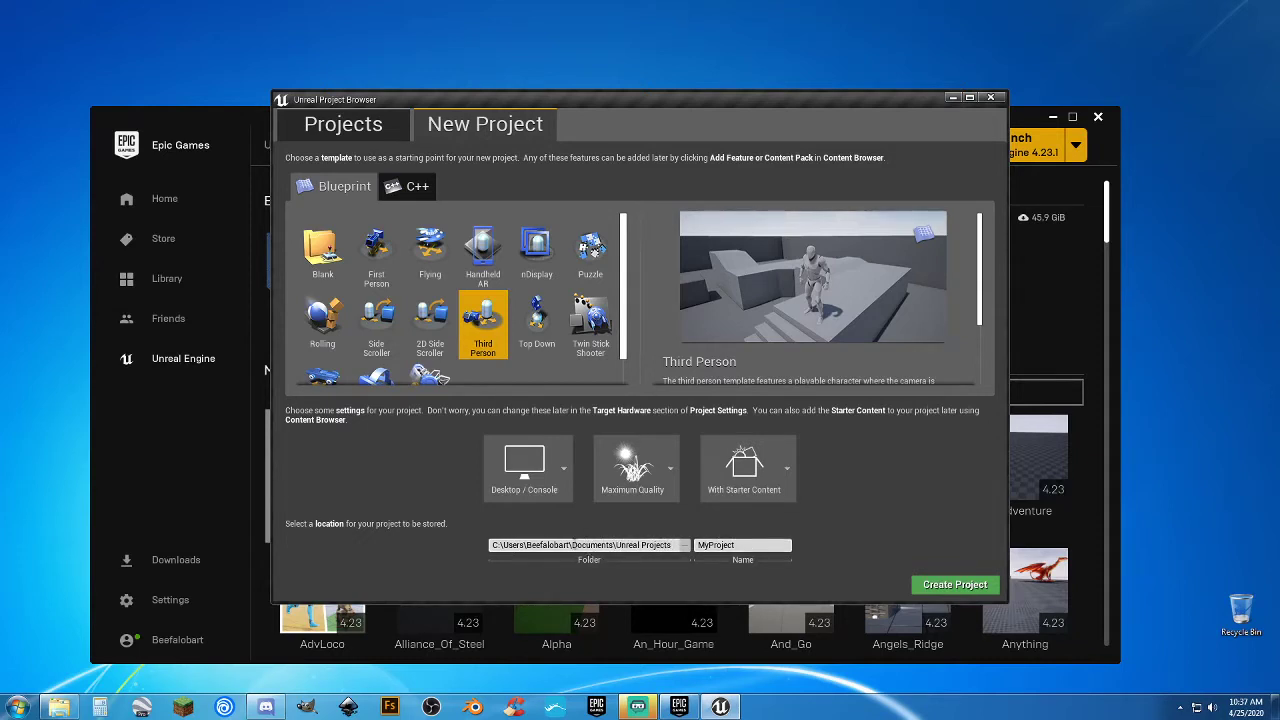
Replace the default project name MyProject with A_First_Project.
drag(570, 544, 526, 544)
click(748, 544)
drag(748, 544, 693, 544)
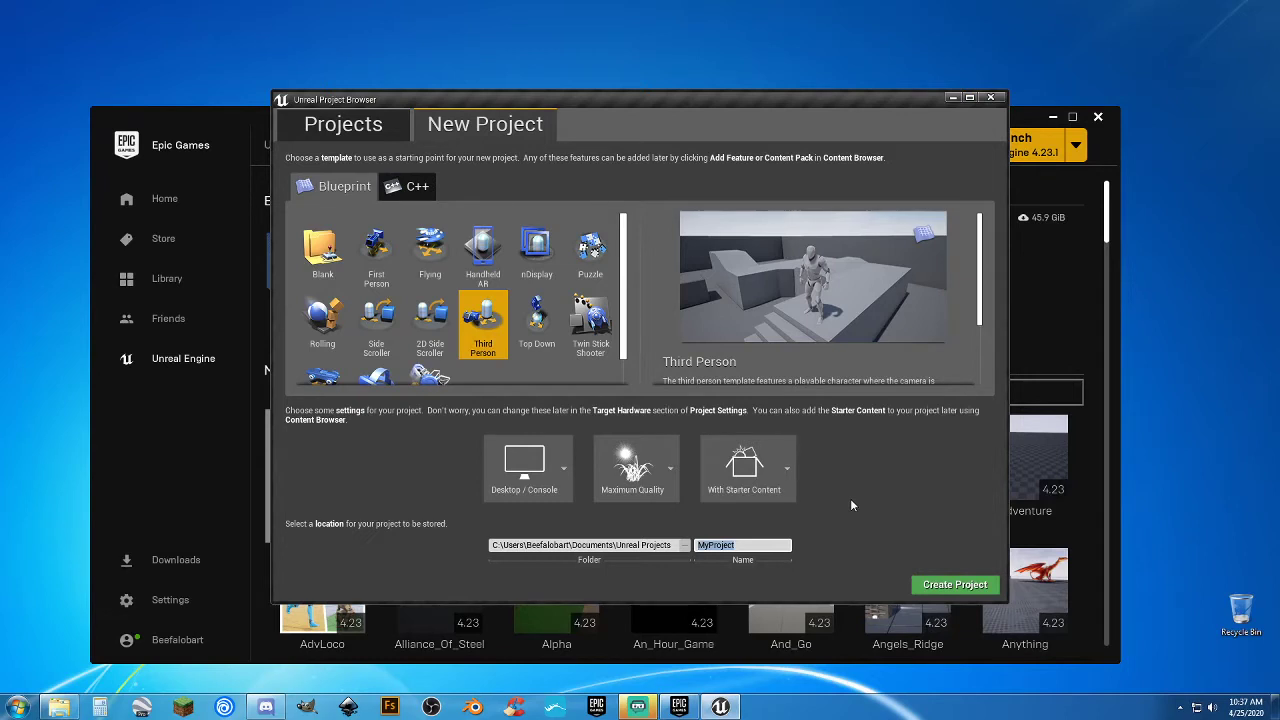
text(A_First_Project)
Create the A_First_Project Third Person project and let the editor load it.
click(935, 590)
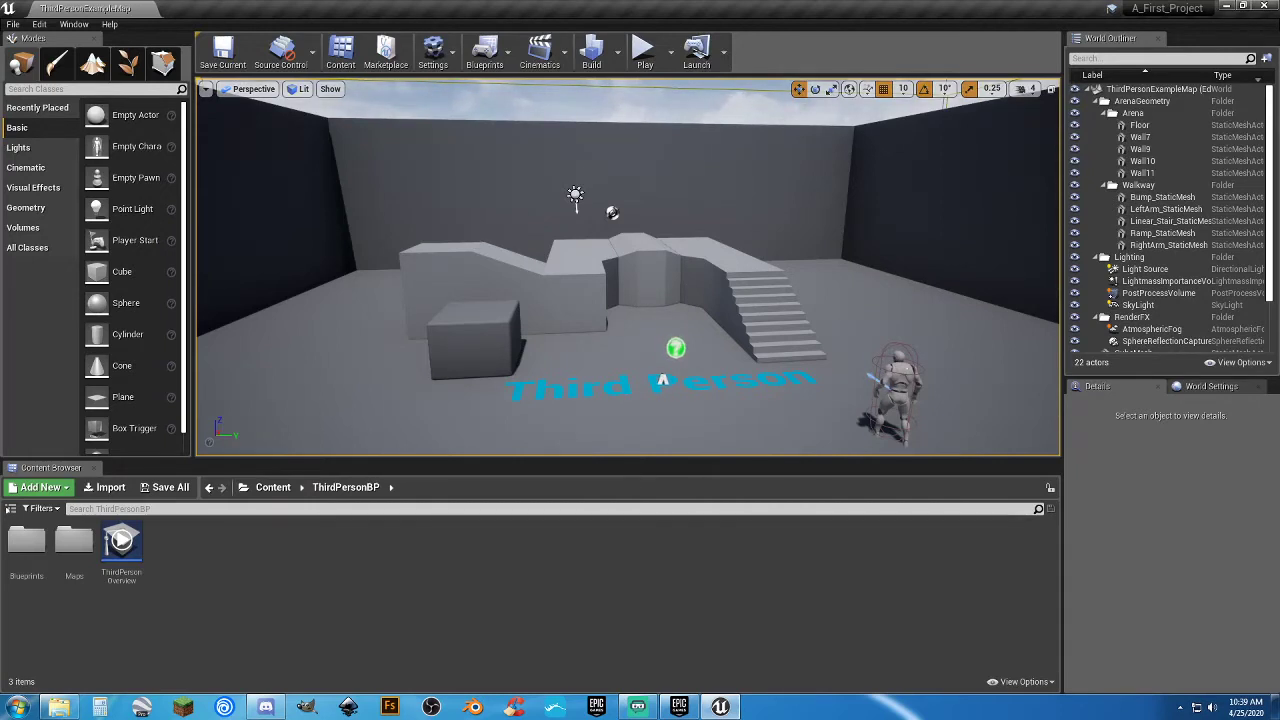
right_drag(628, 266, 828, 304)
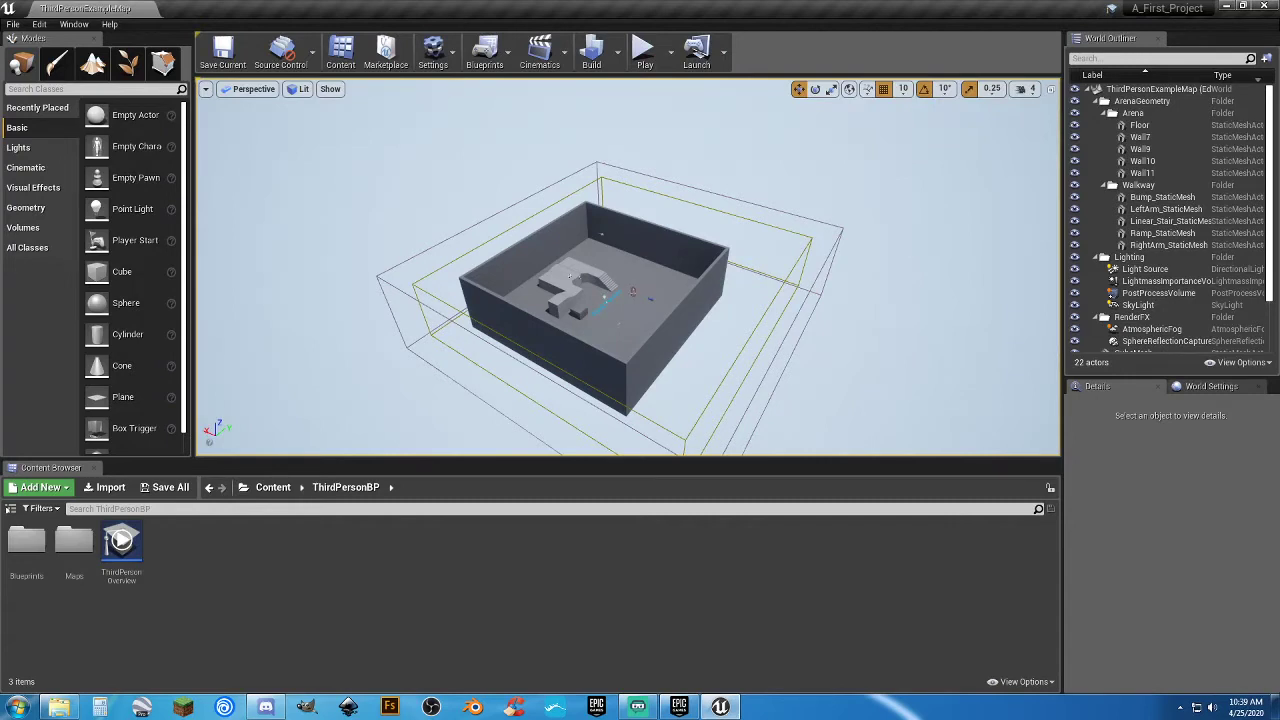
scroll(1153, 252, down, 3)
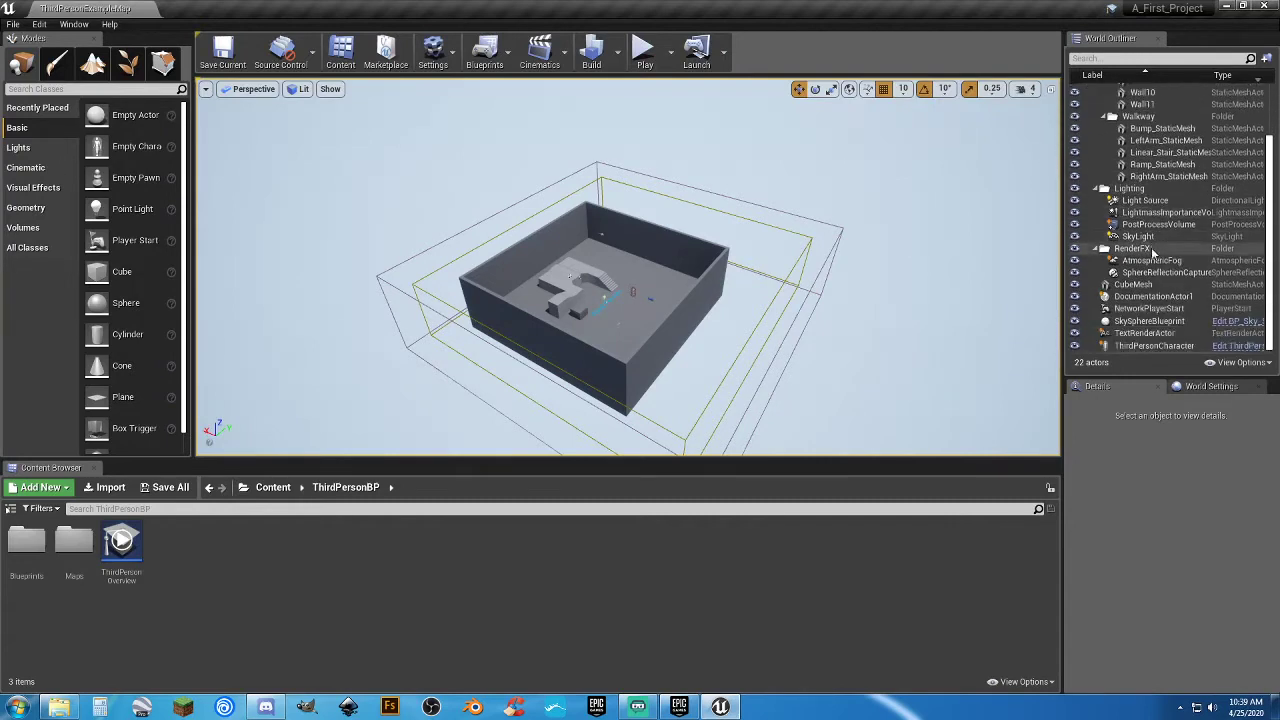
Frame the NetworkPlayerStart, then select and delete the ThirdPersonCharacter.
click(1148, 309)
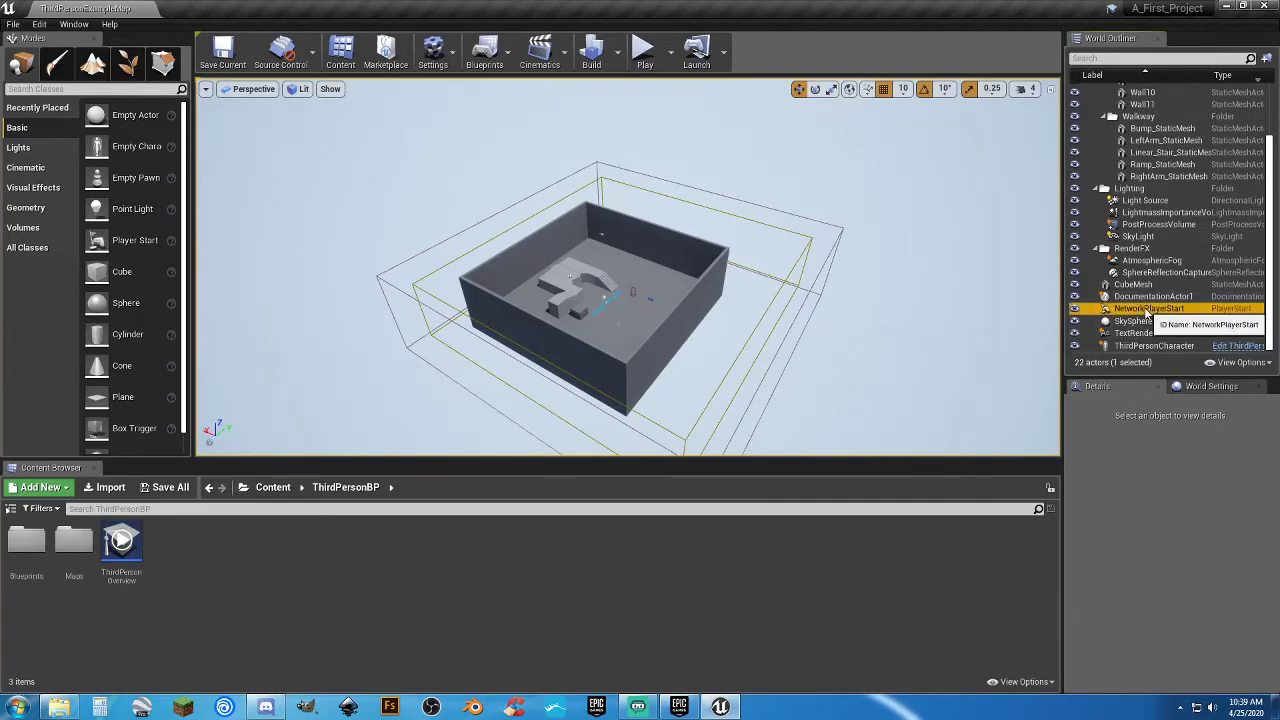
key(f)
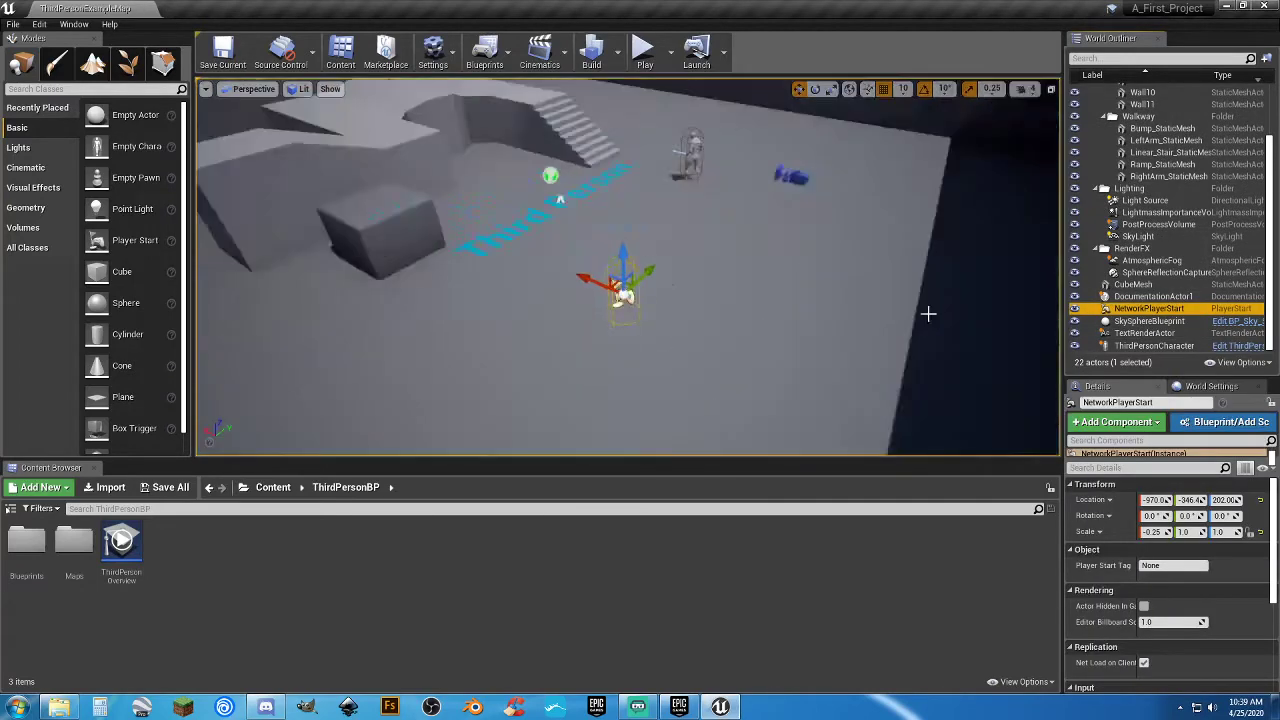
right_drag(628, 300, 590, 245)
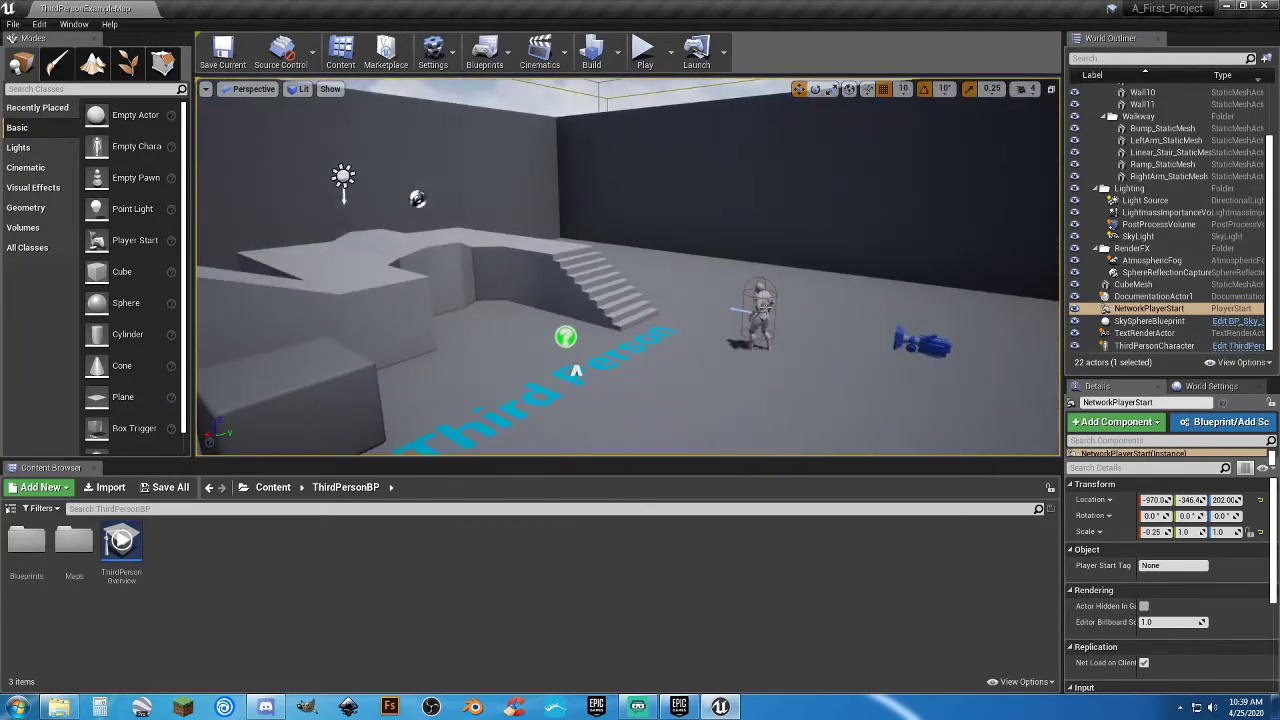
click(762, 305)
key(f)
right_drag(773, 313, 735, 330)
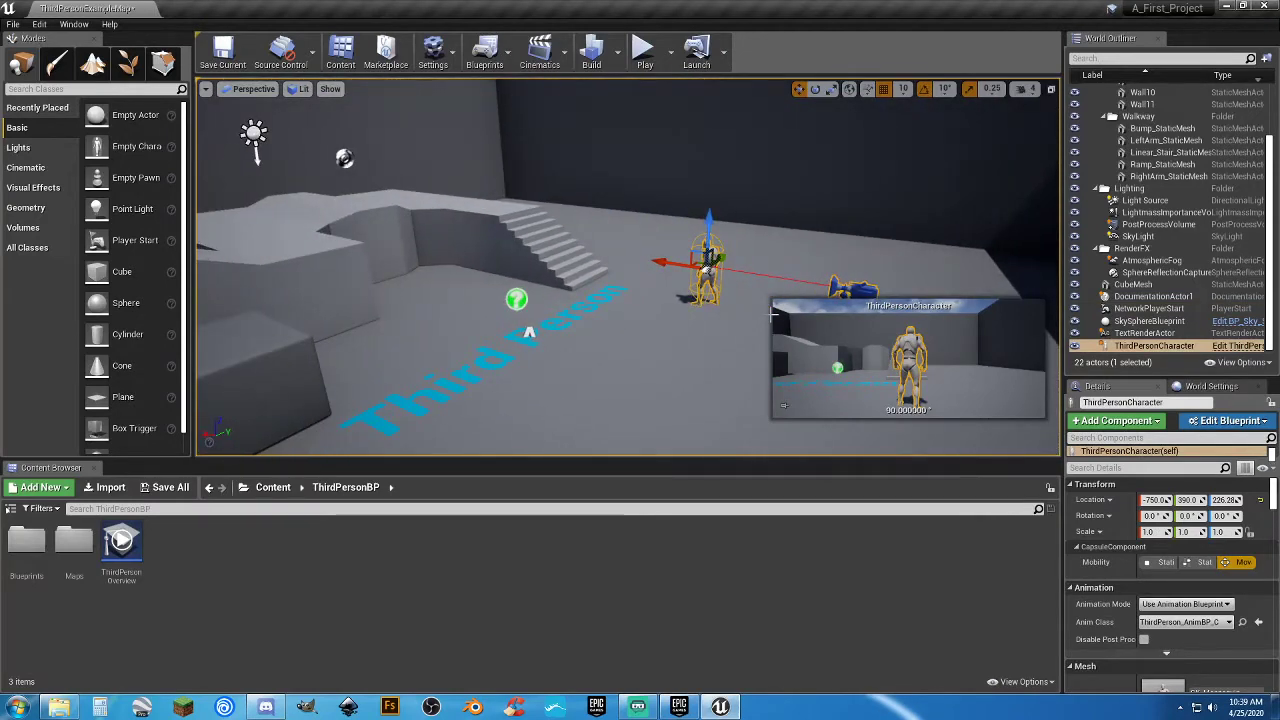
key(Delete)
Delete DocumentationActor1 and the Third Person floor text from the level.
right_drag(735, 330, 690, 335)
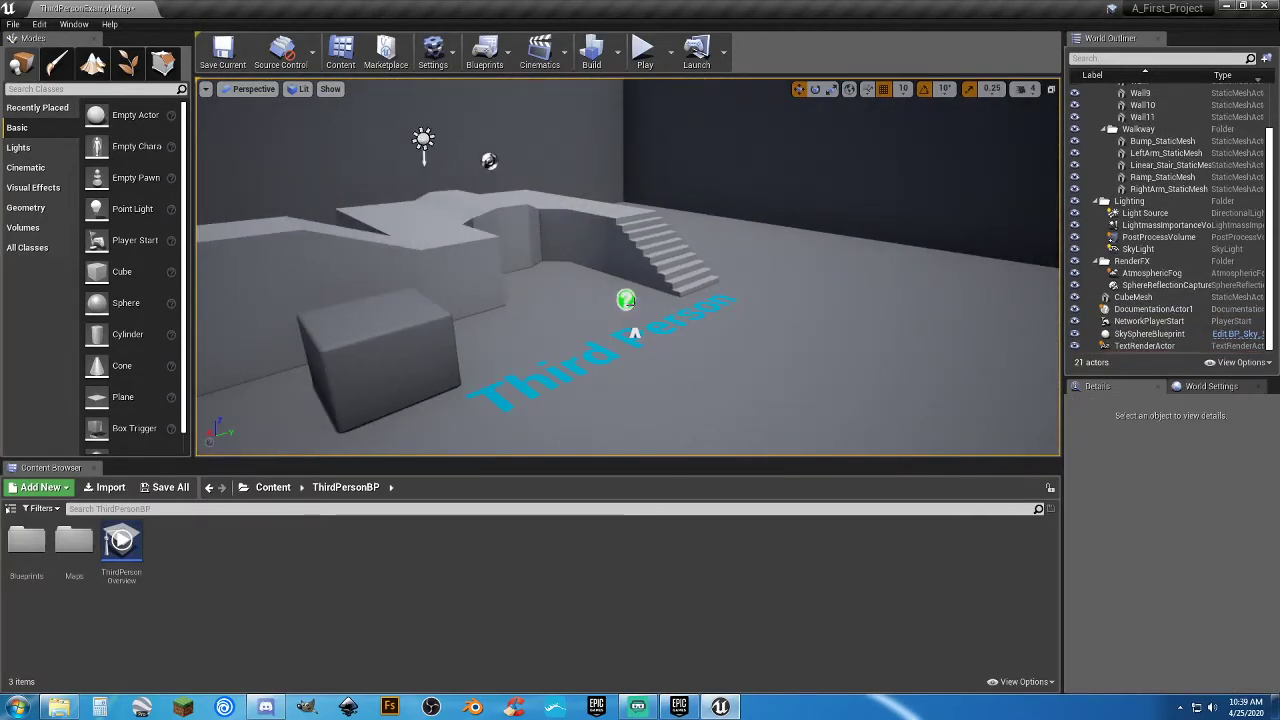
click(625, 302)
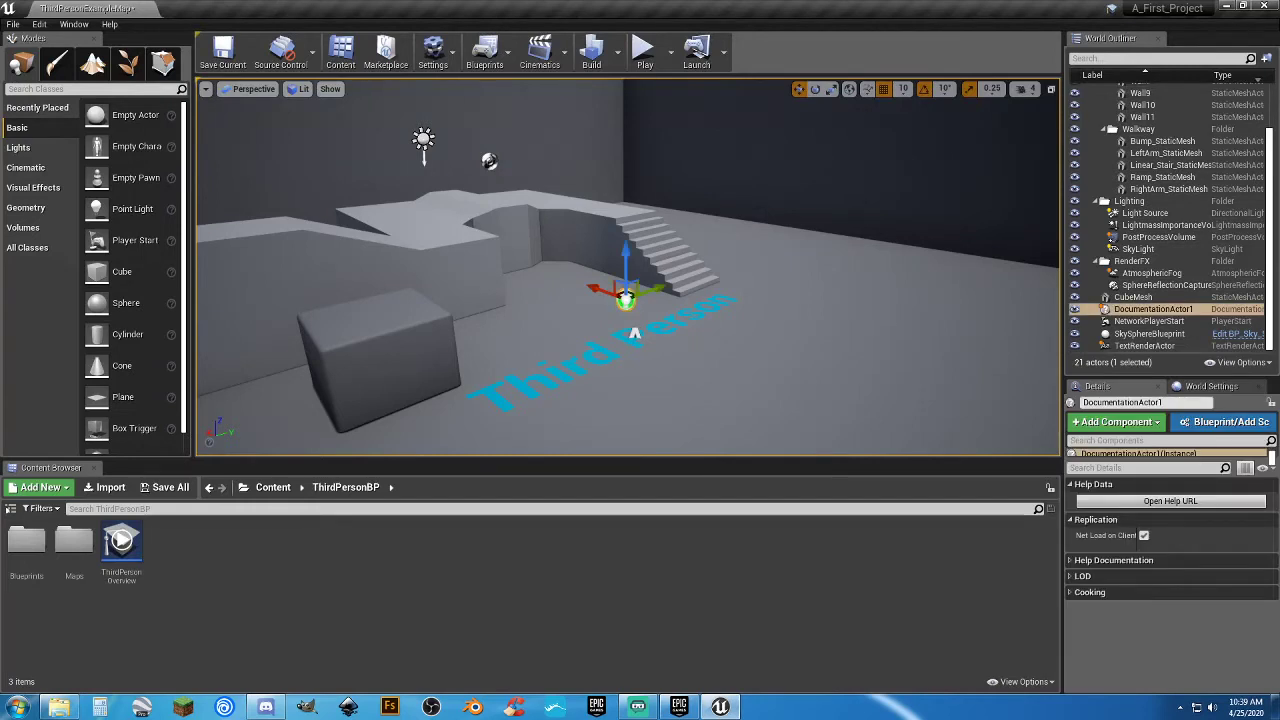
key(Delete)
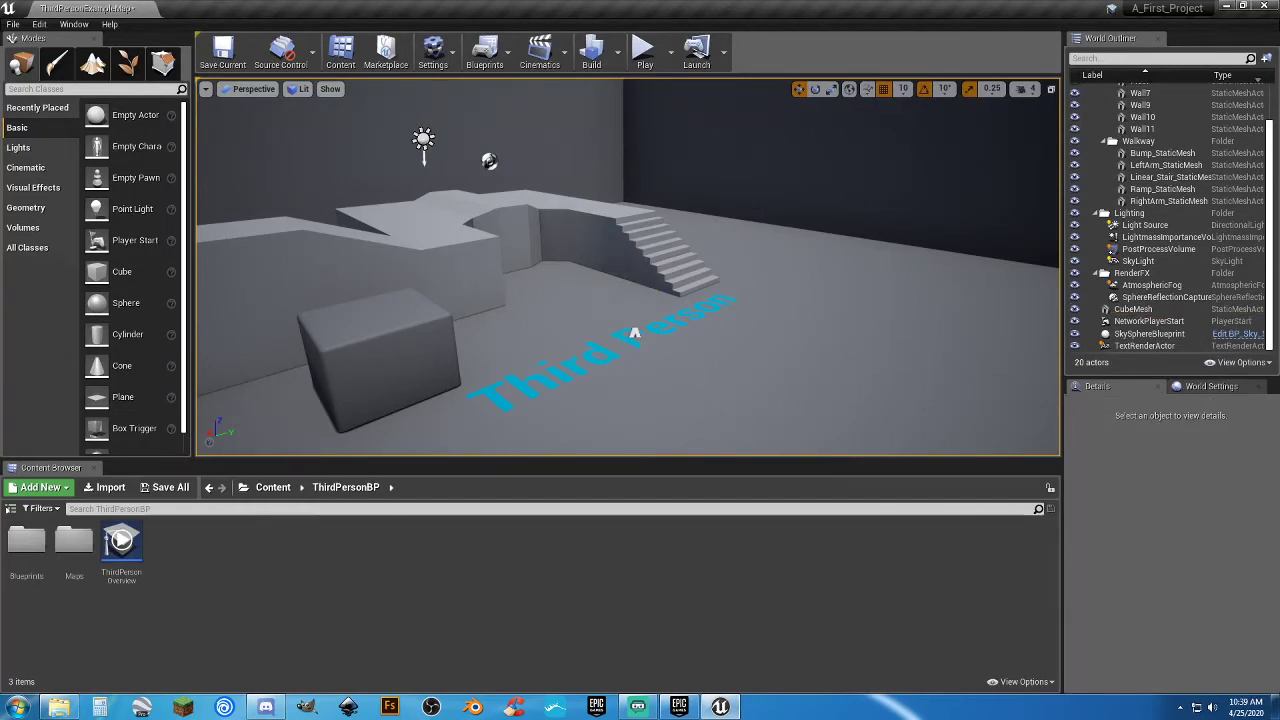
click(634, 333)
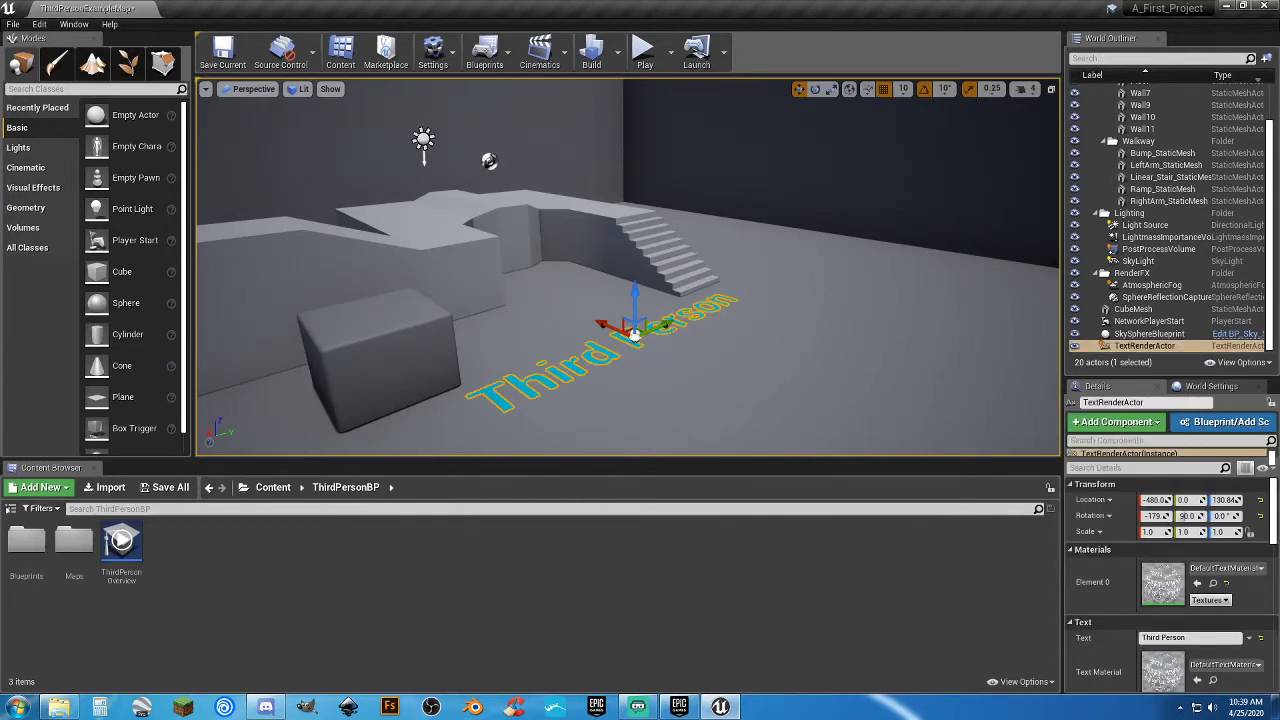
key(Delete)
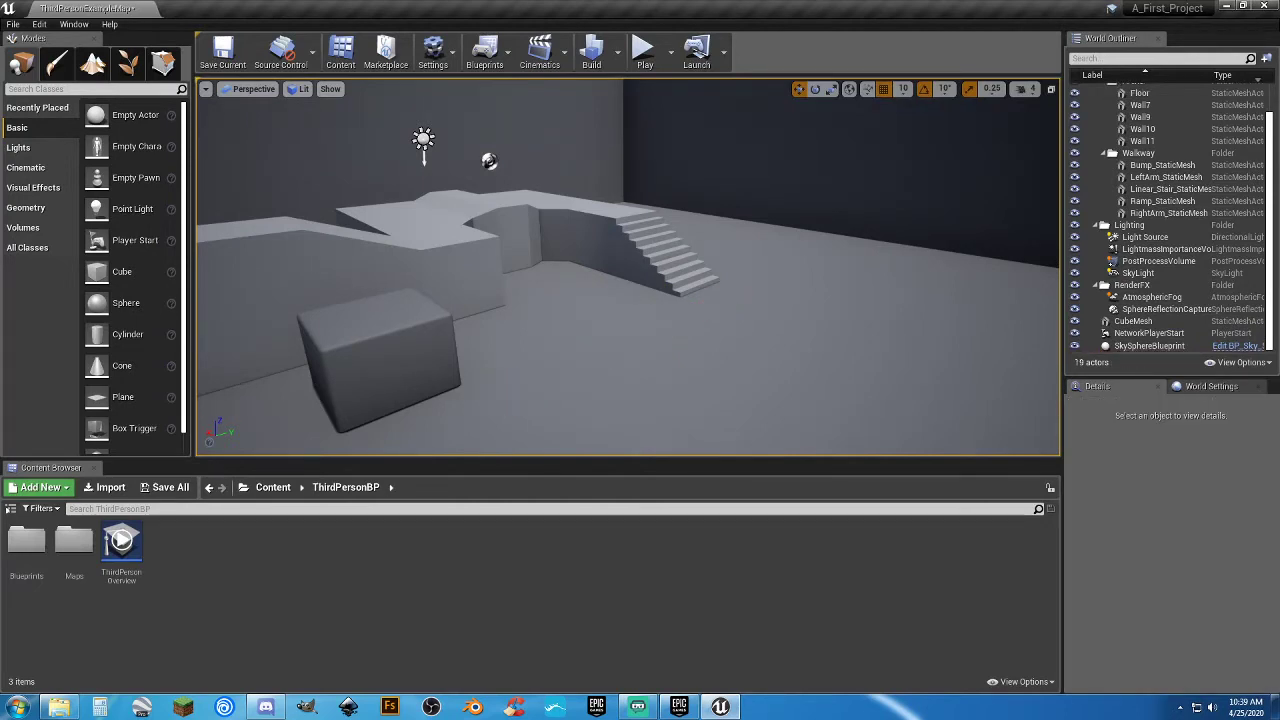
drag(645, 228, 590, 285)
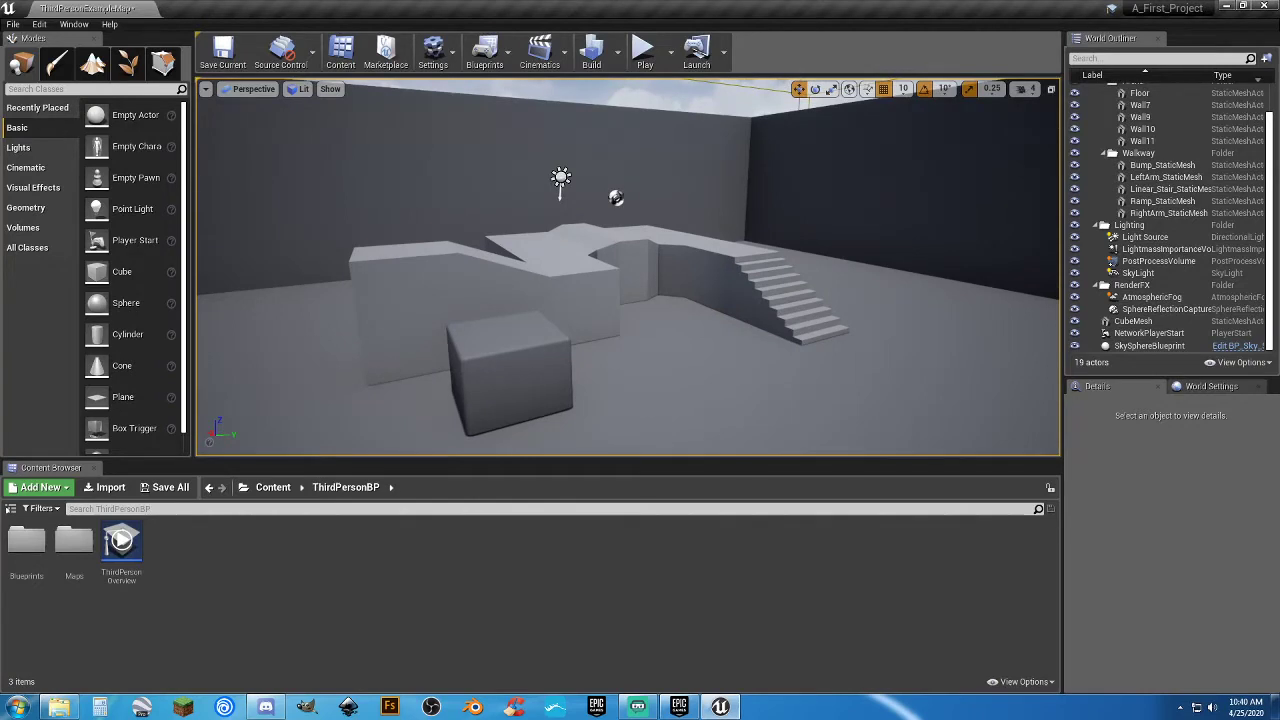
click(616, 197)
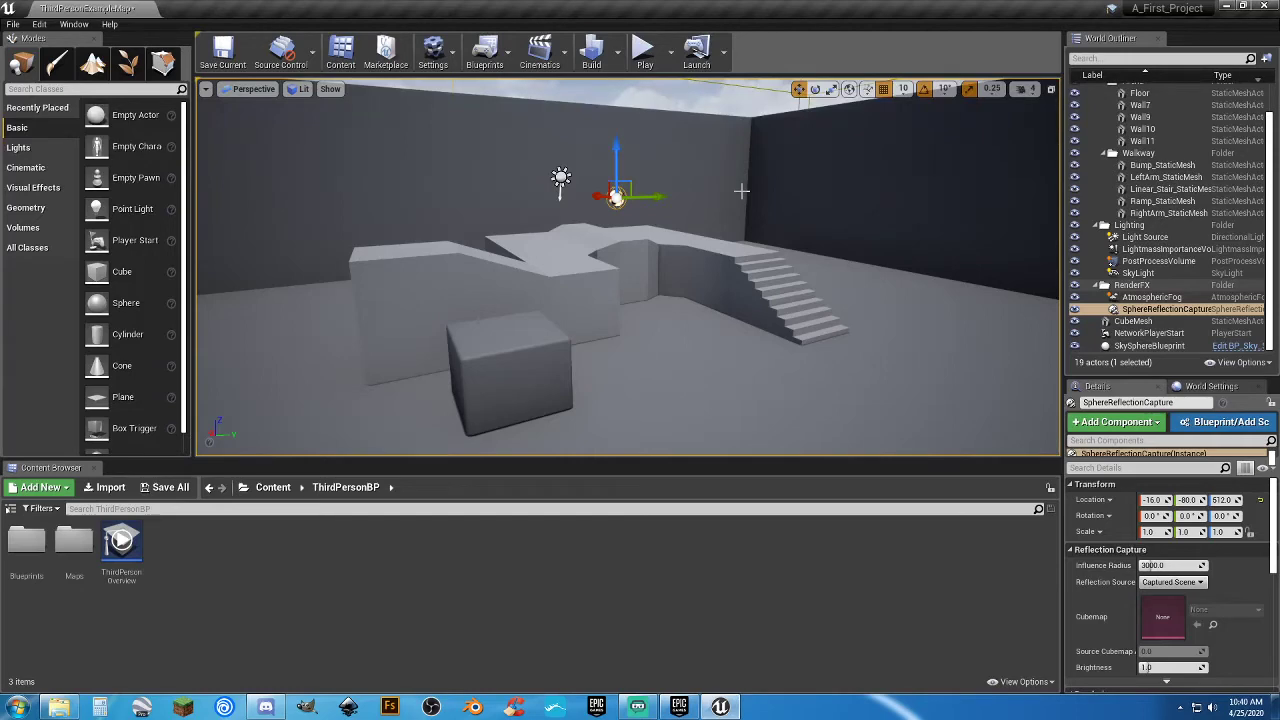
right_drag(616, 197, 766, 201)
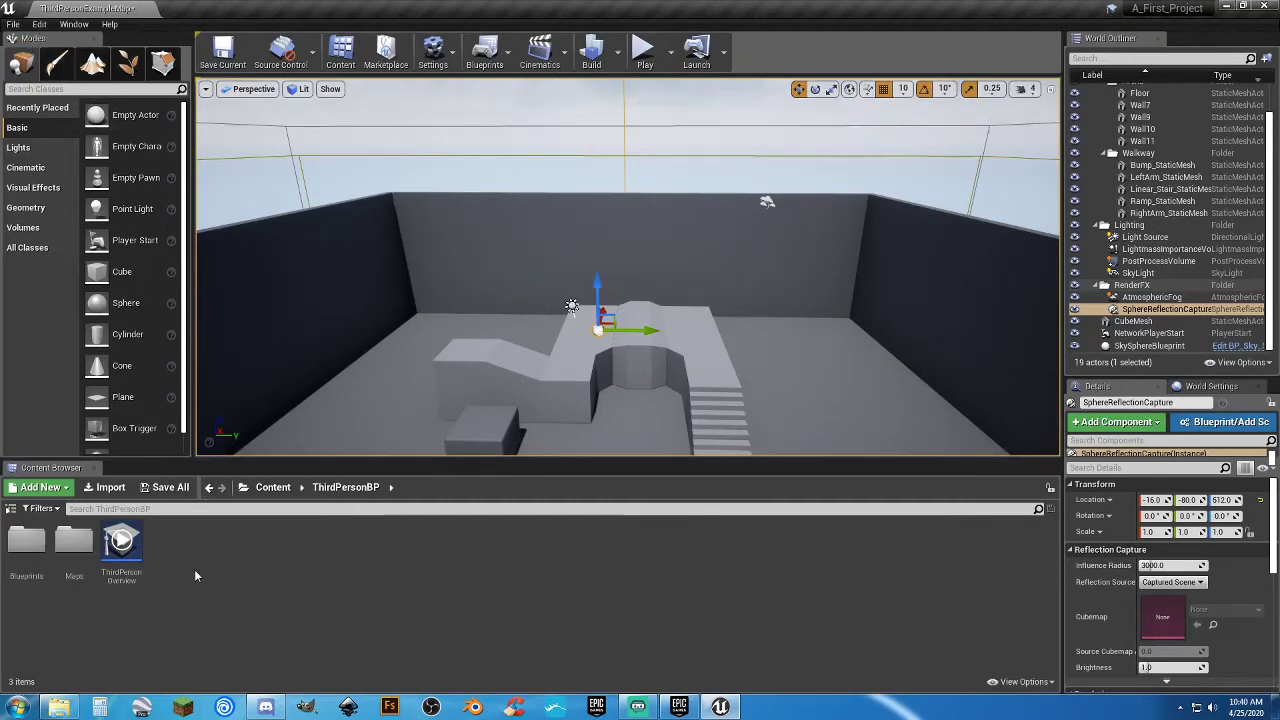
Browse the Mannequin, StarterContent, ThirdPerson and Geometry folders, returning to the Content root.
click(10, 508)
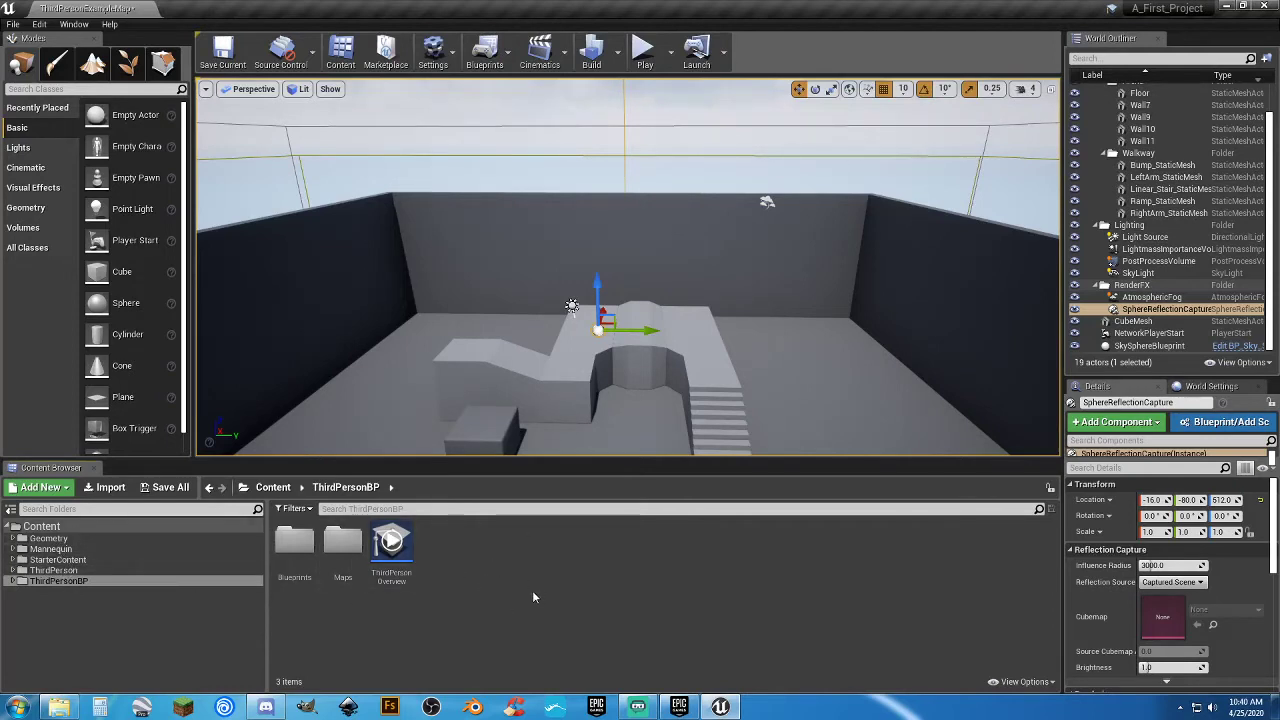
click(52, 549)
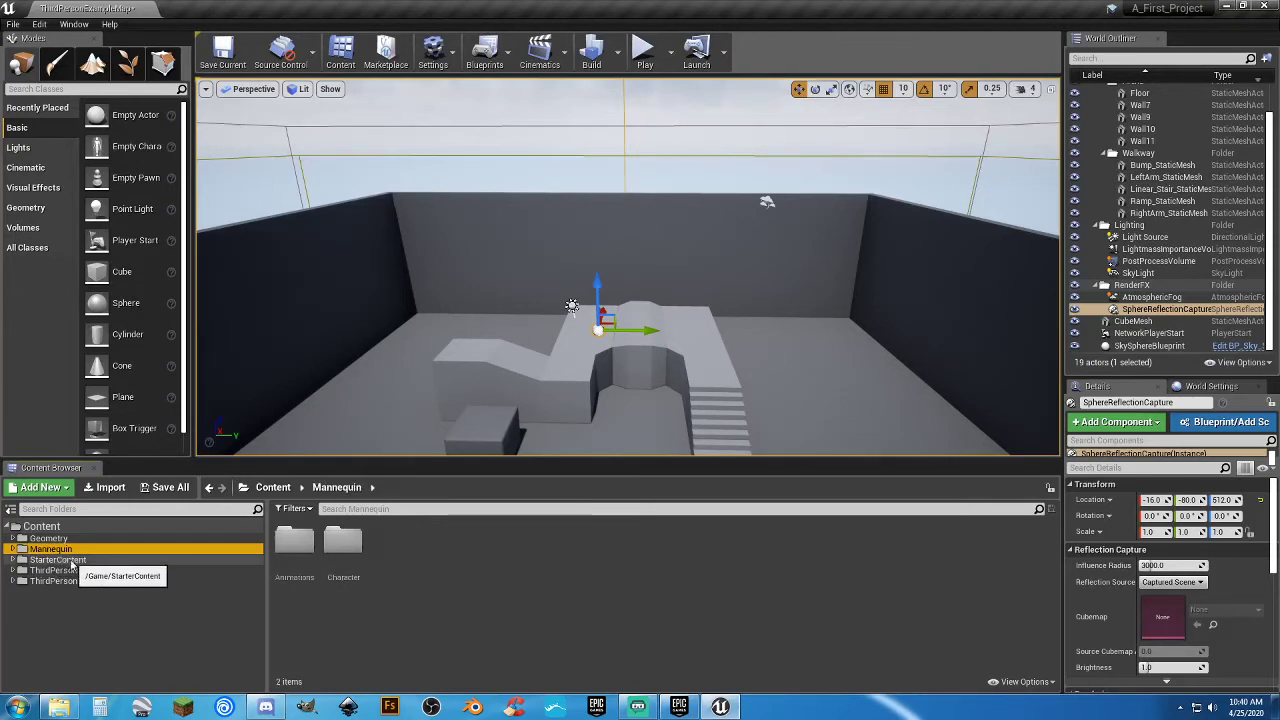
click(60, 560)
click(75, 570)
click(79, 581)
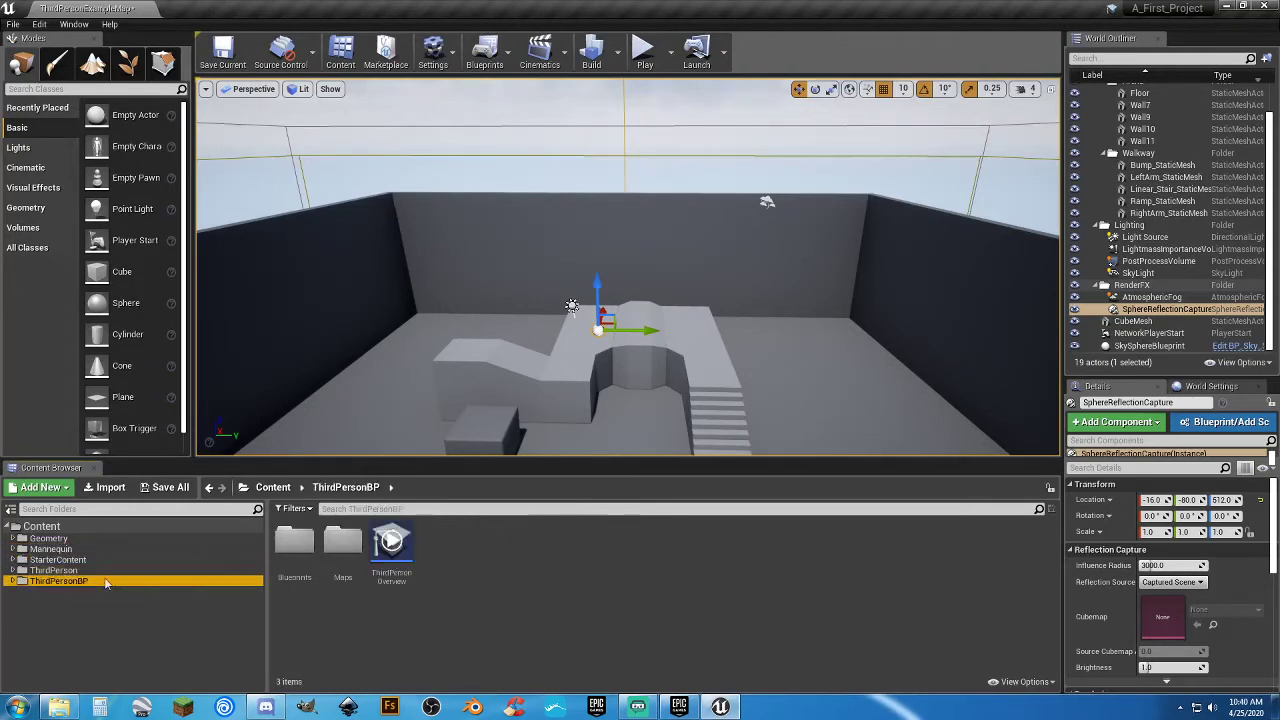
click(50, 538)
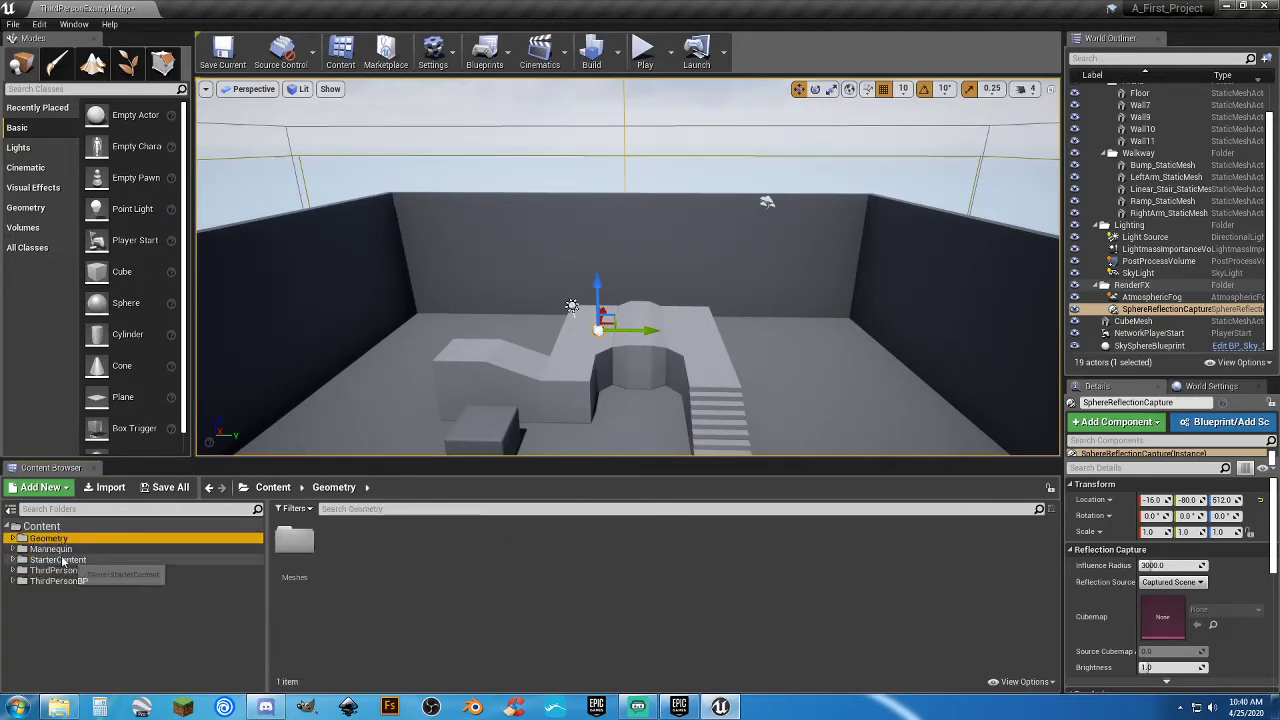
click(62, 560)
click(42, 526)
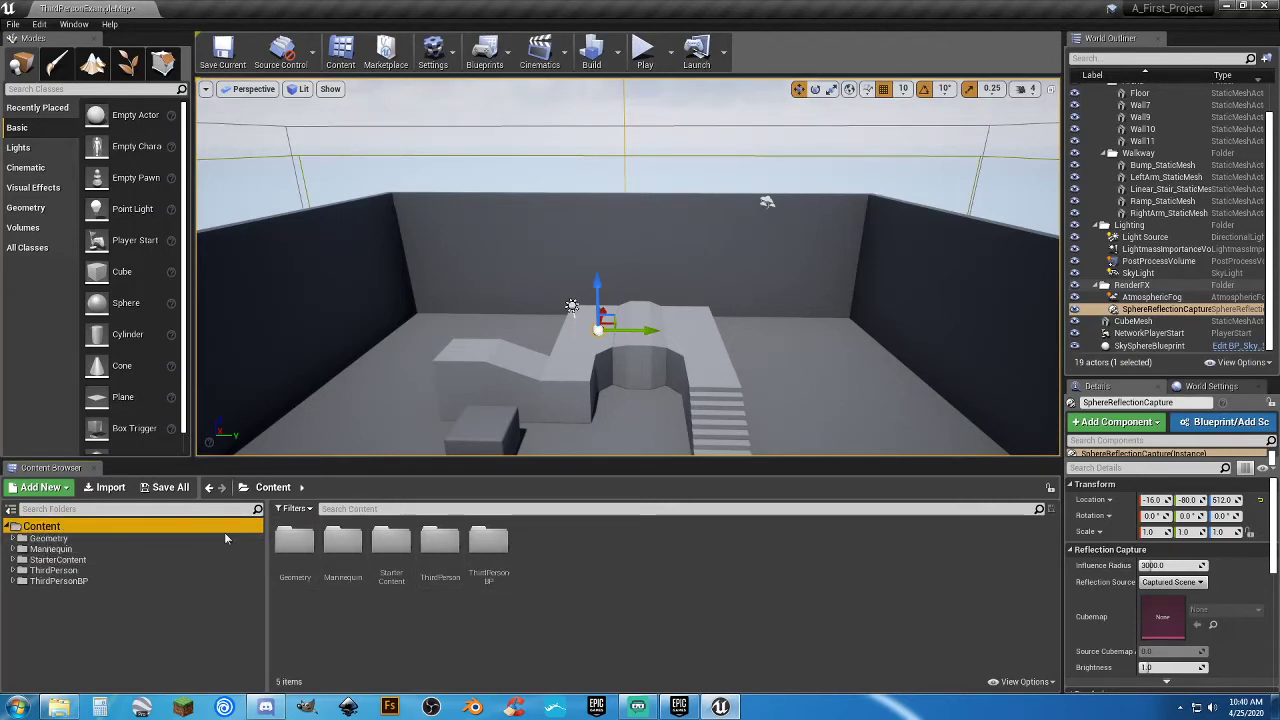
Create a new folder named Maps in Content and open it.
right_click(620, 567)
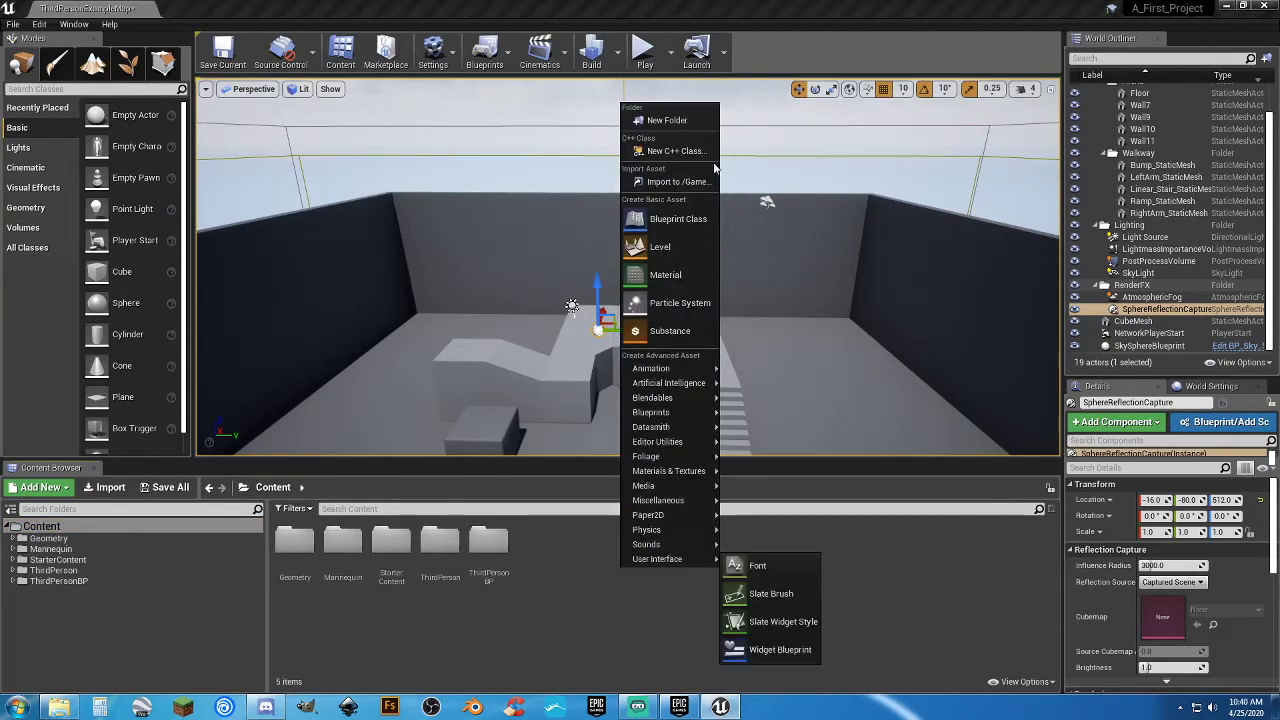
click(685, 122)
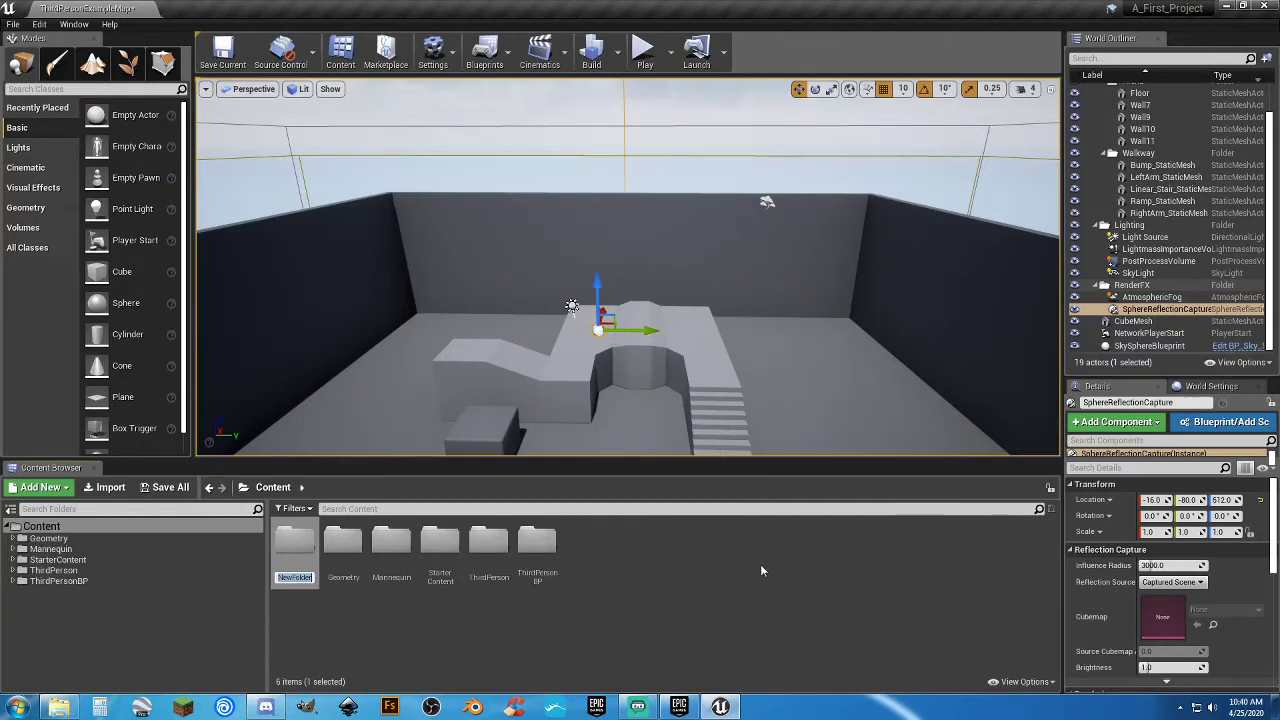
text(Maps)
key(Return)
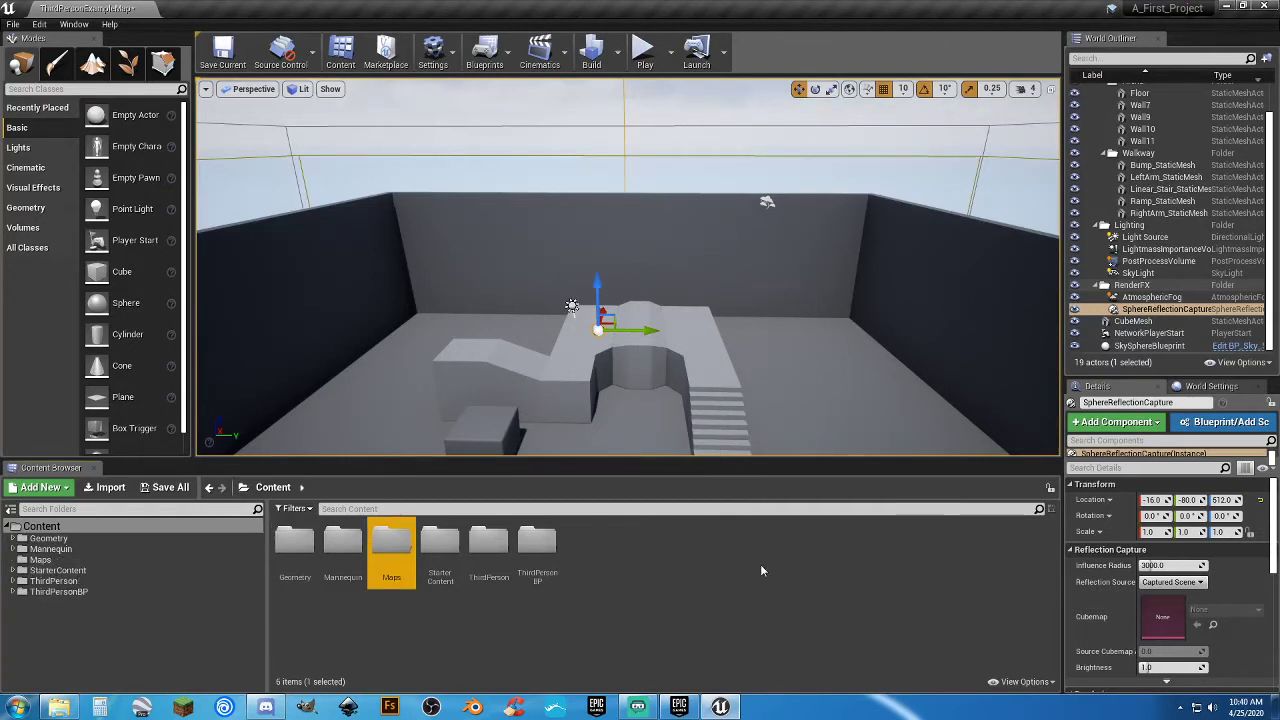
key(Return)
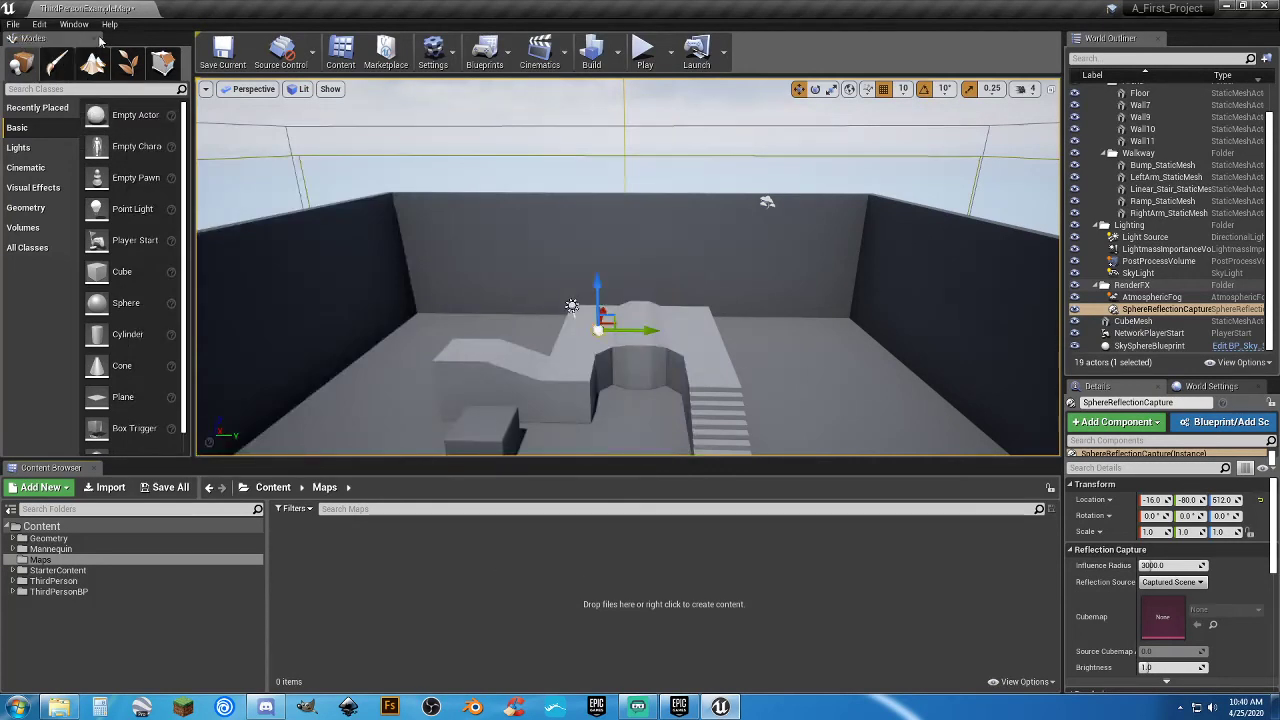
Set Asset Editor Open Location to Main Window in Editor Preferences.
click(39, 25)
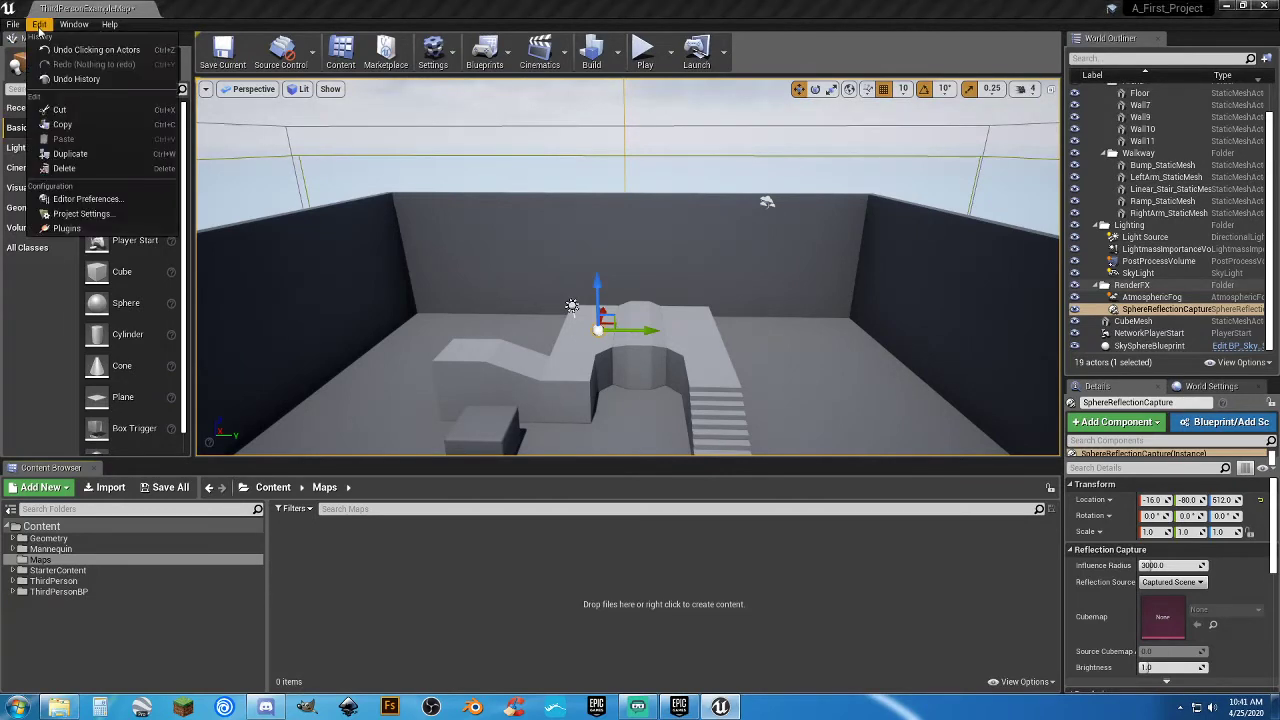
click(87, 200)
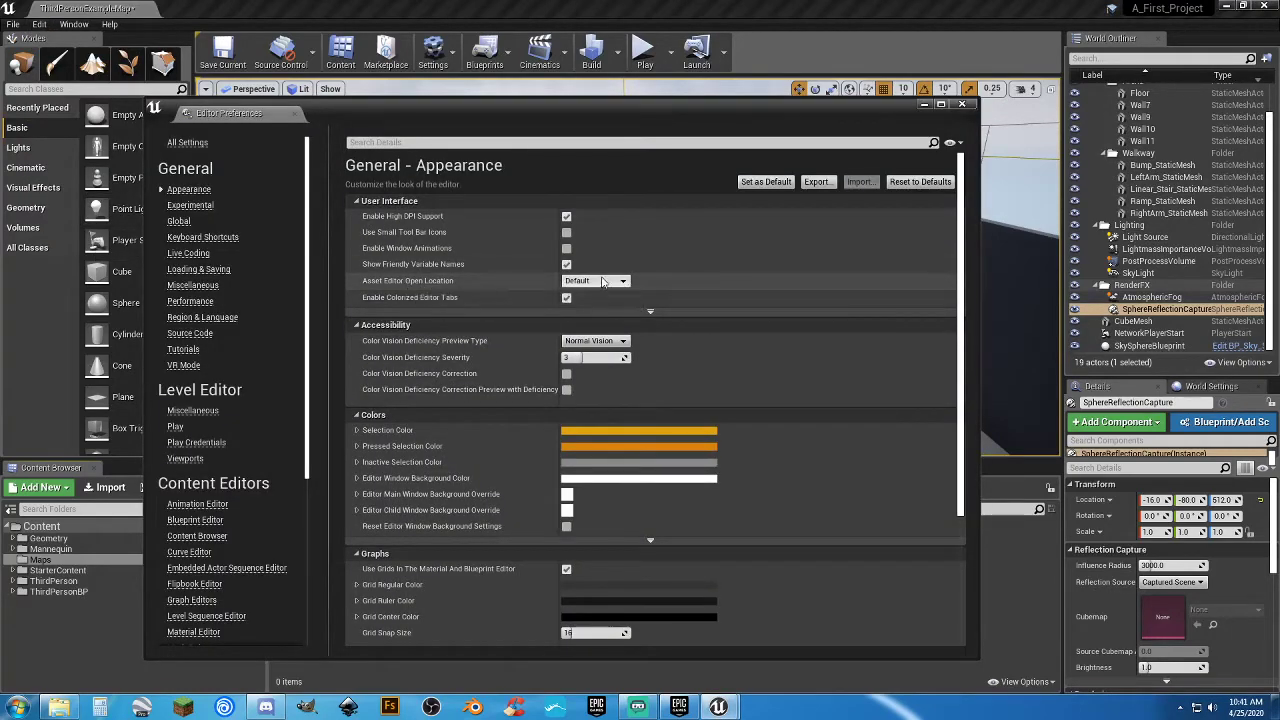
click(599, 283)
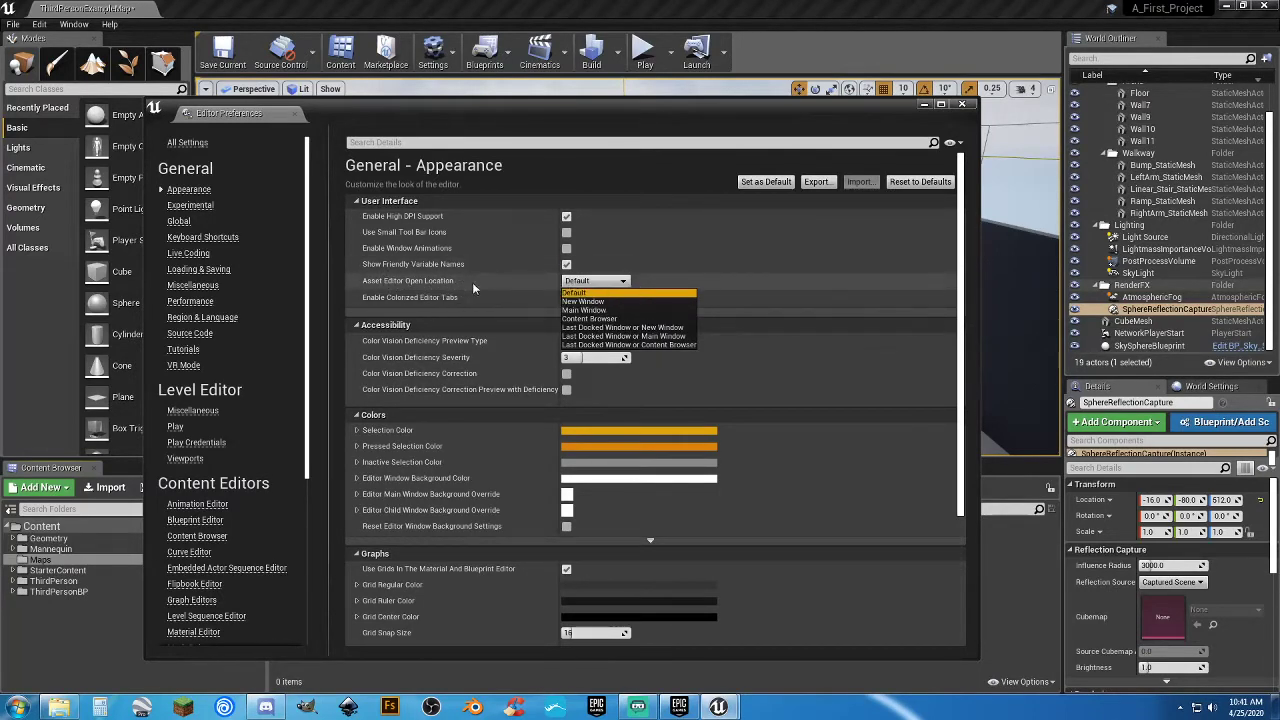
click(597, 311)
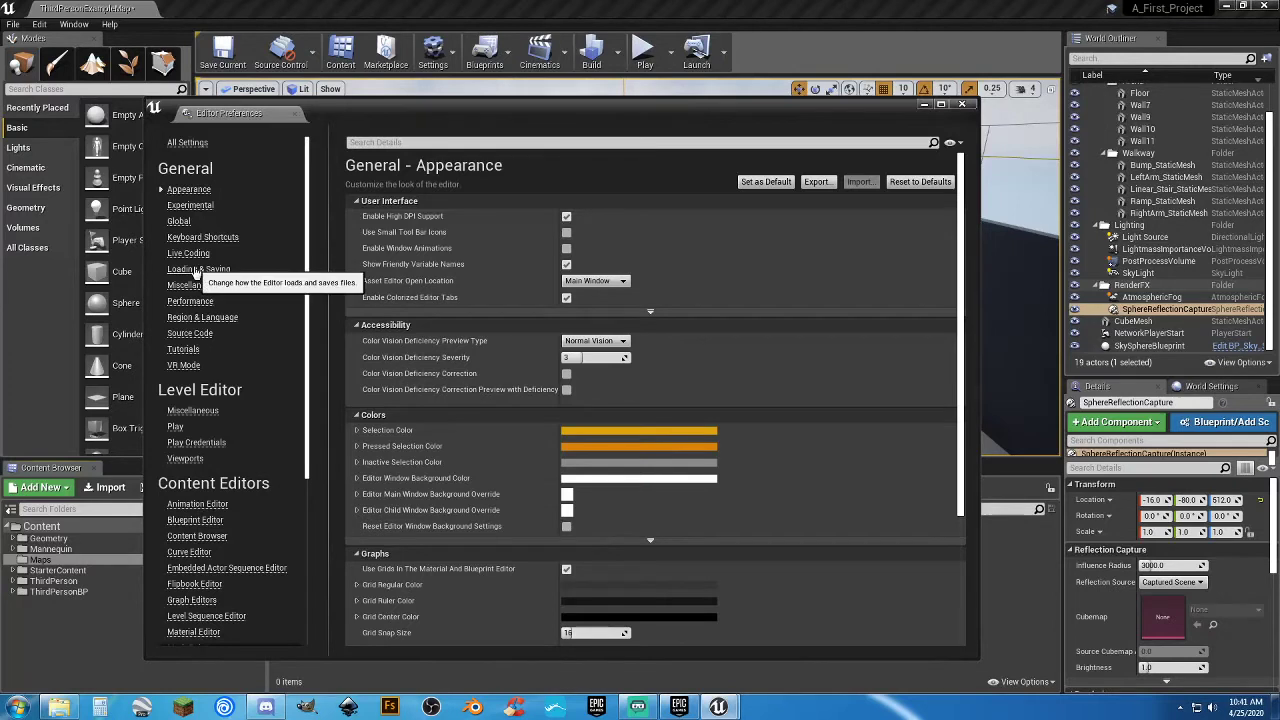
Uncheck Enable AutoSave under Loading & Saving and close the preferences.
click(198, 270)
click(567, 375)
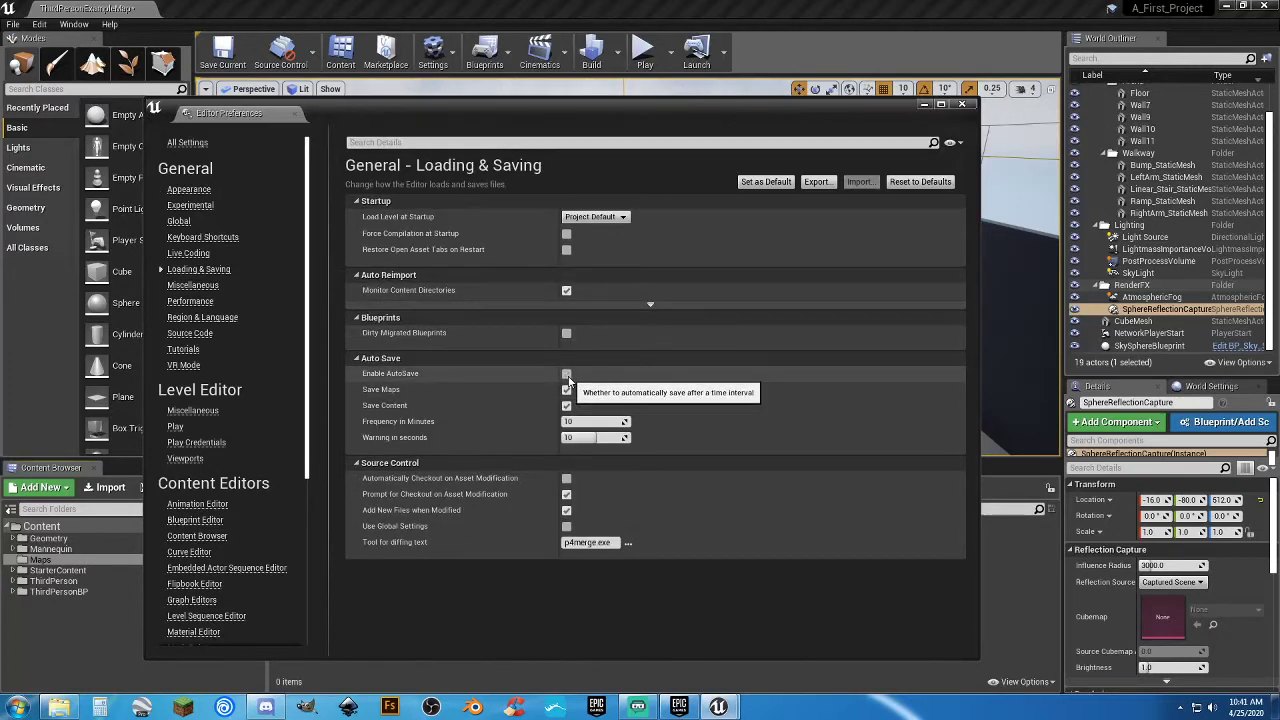
click(959, 105)
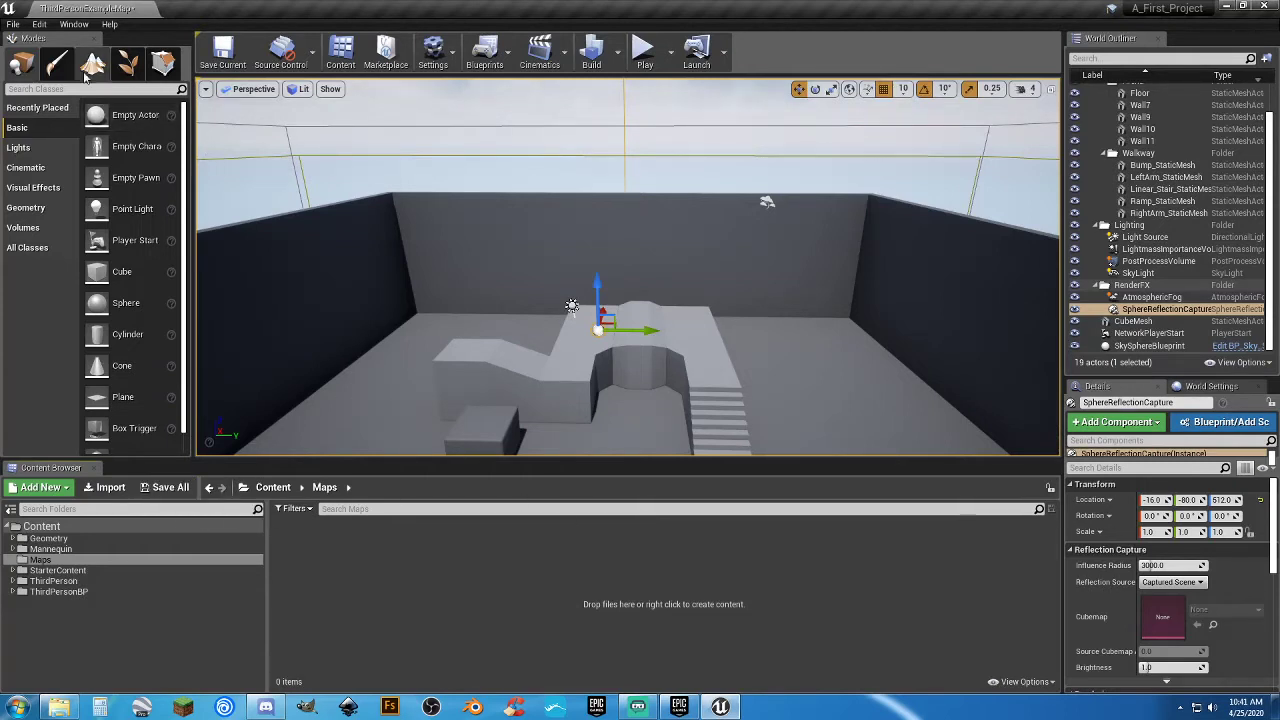
Create a new Default-template level, choosing Don't Save for the example map.
click(12, 31)
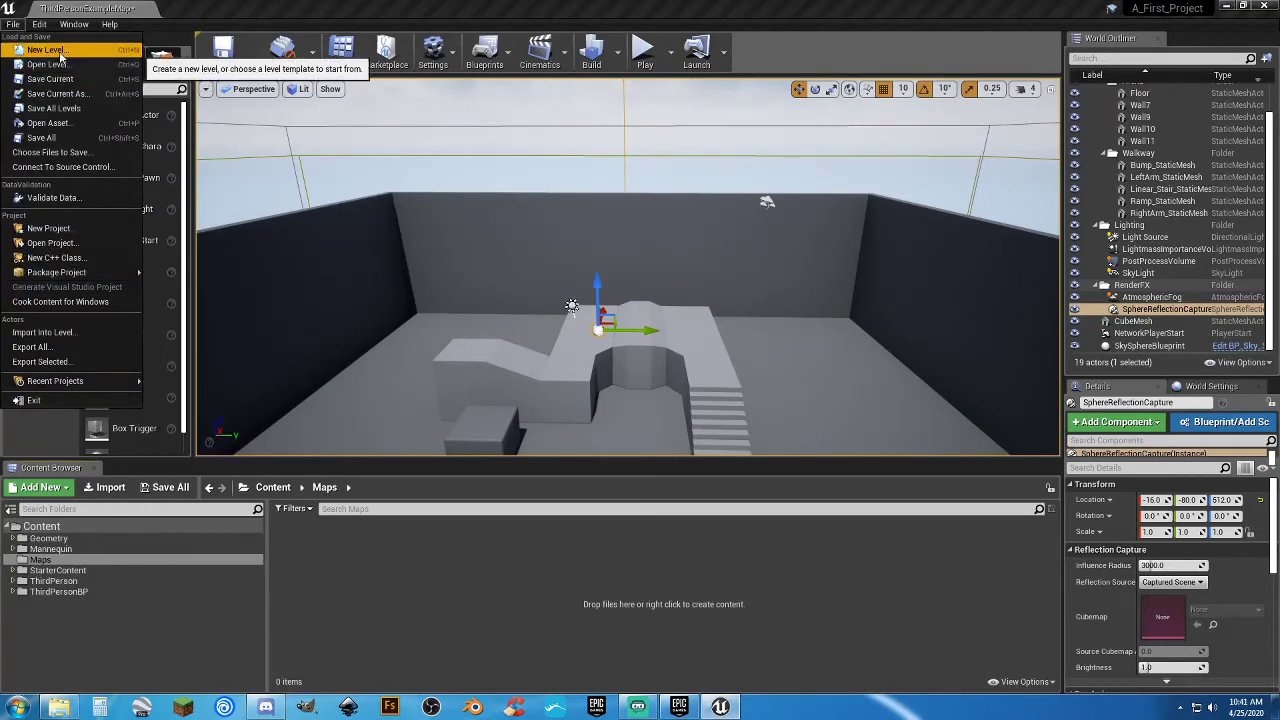
click(46, 50)
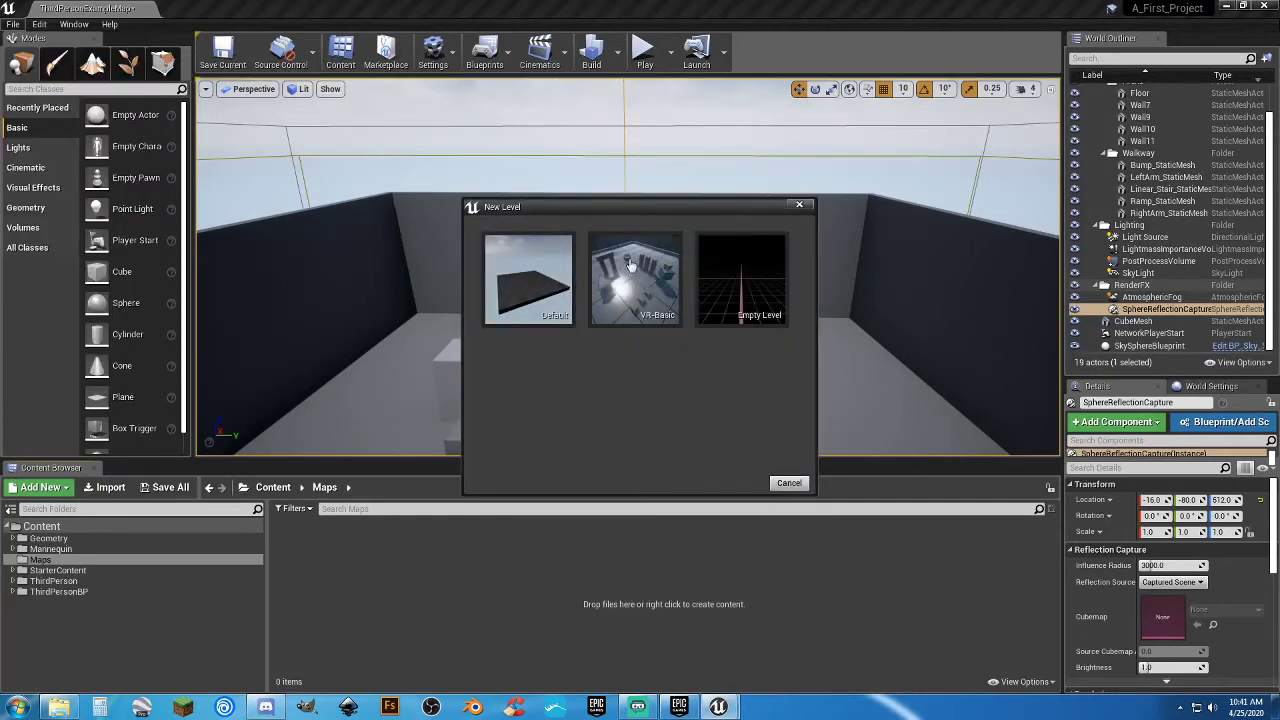
click(531, 305)
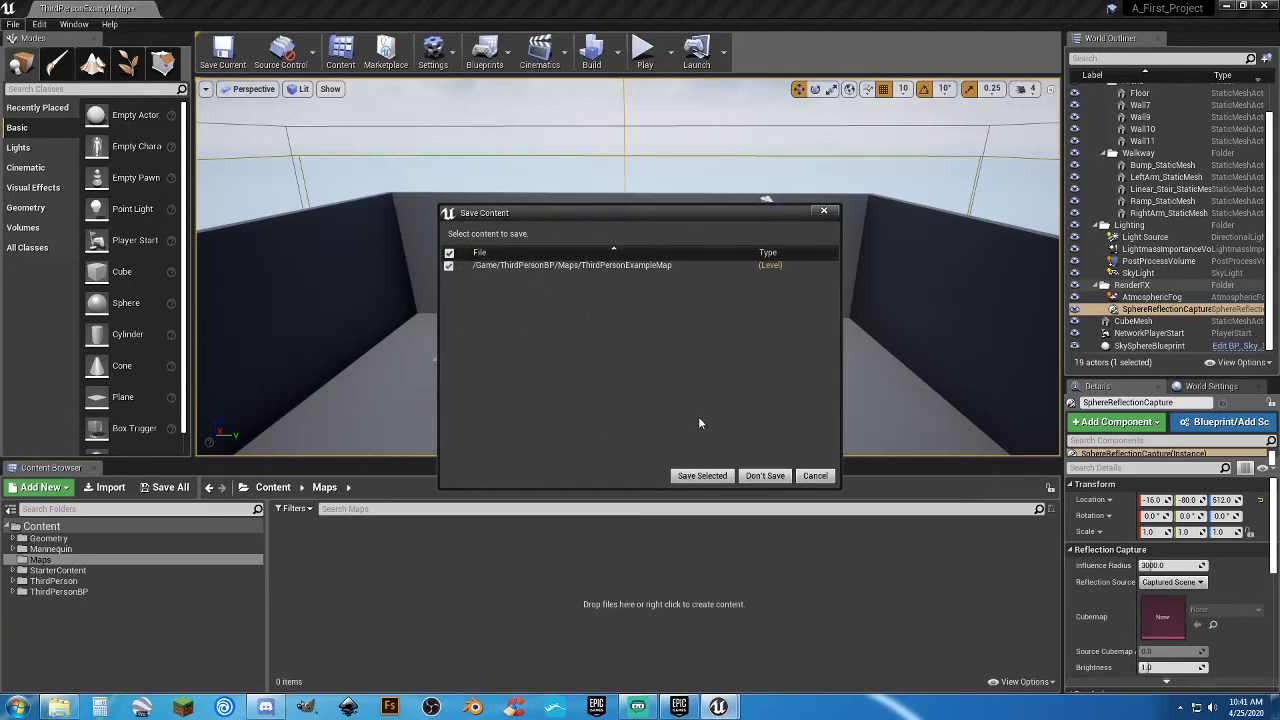
click(763, 476)
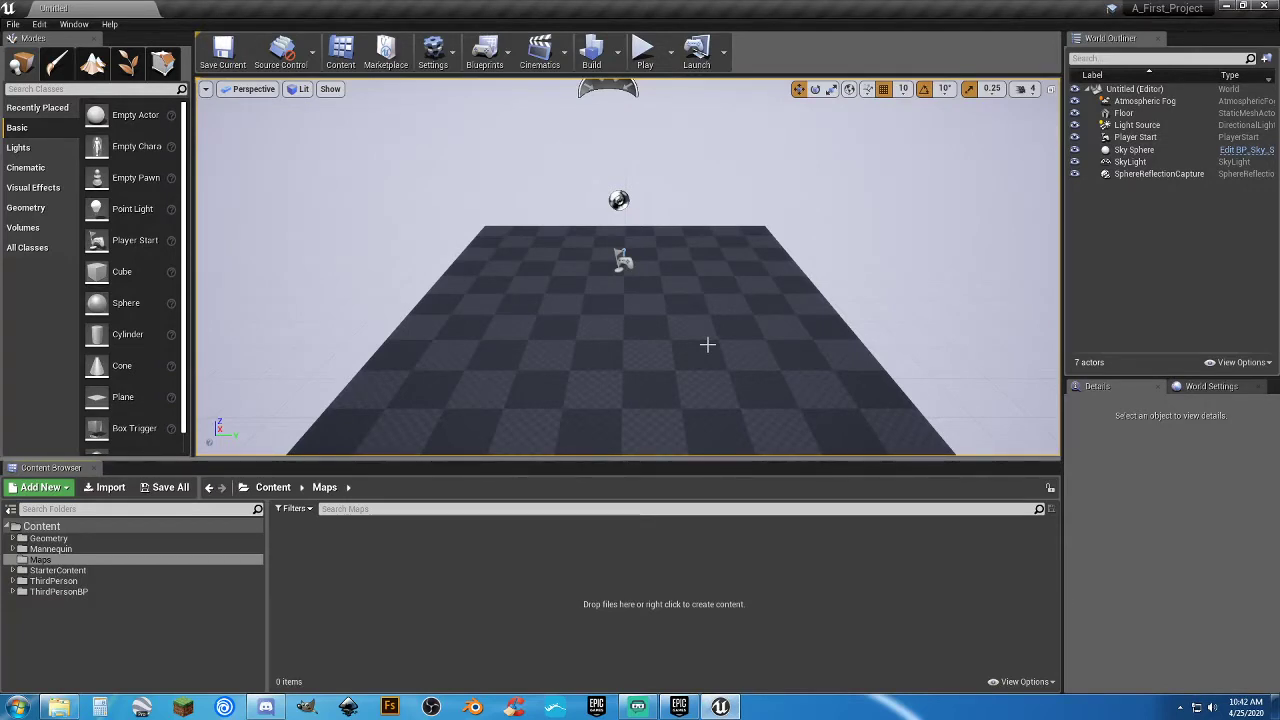
Select Light Source, Atmospheric Fog and SkyLight together, lower them just above the Floor, then select the sphere reflection capture.
drag(694, 343, 740, 398)
right_drag(740, 398, 705, 402)
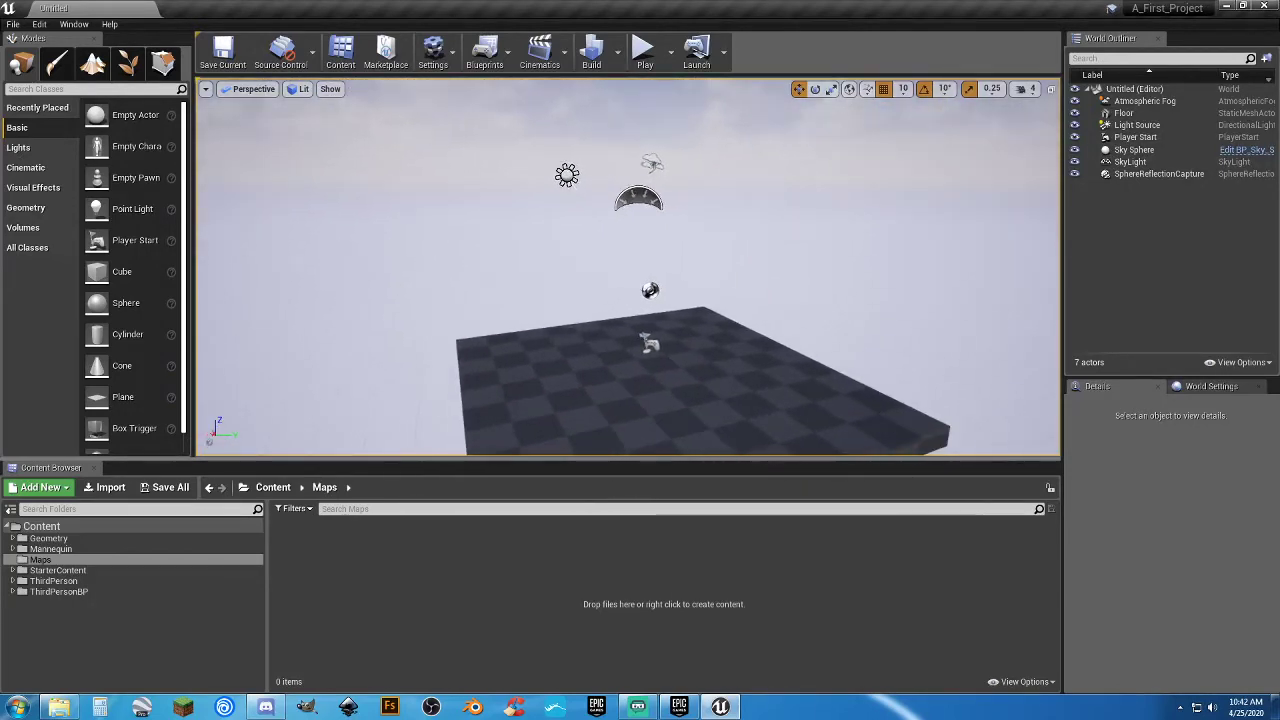
click(567, 176)
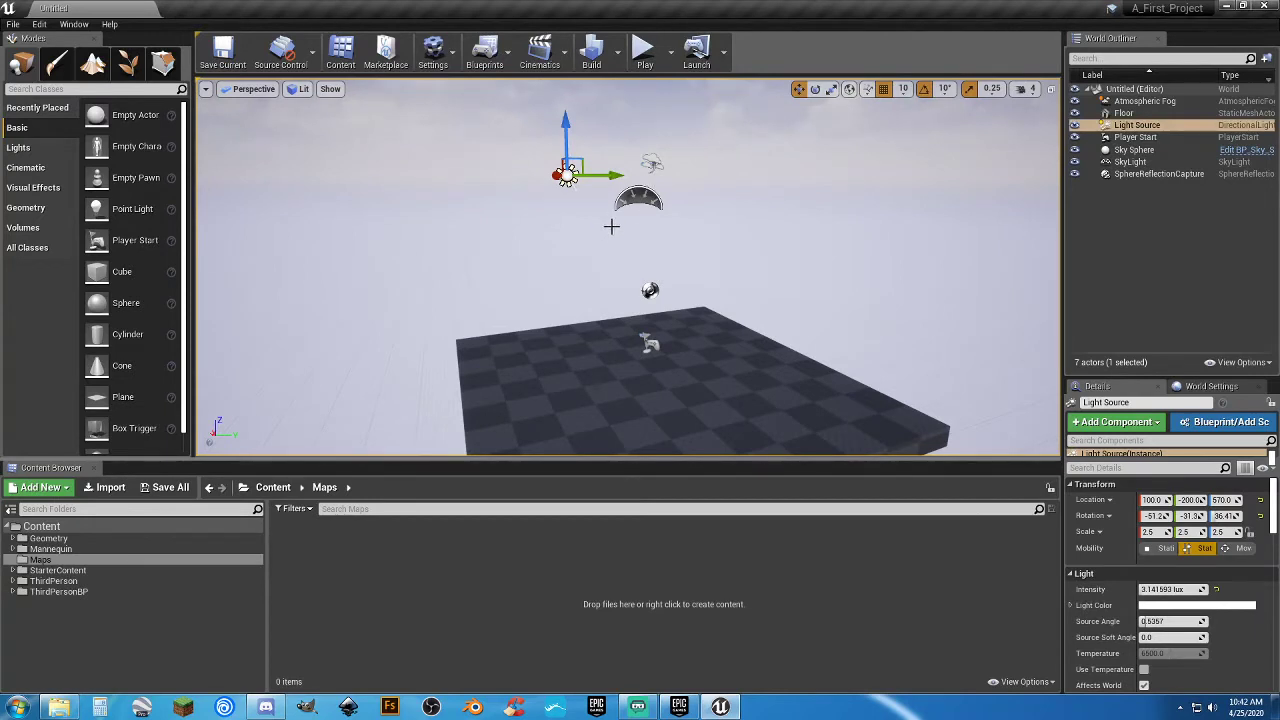
ctrl+click(651, 161)
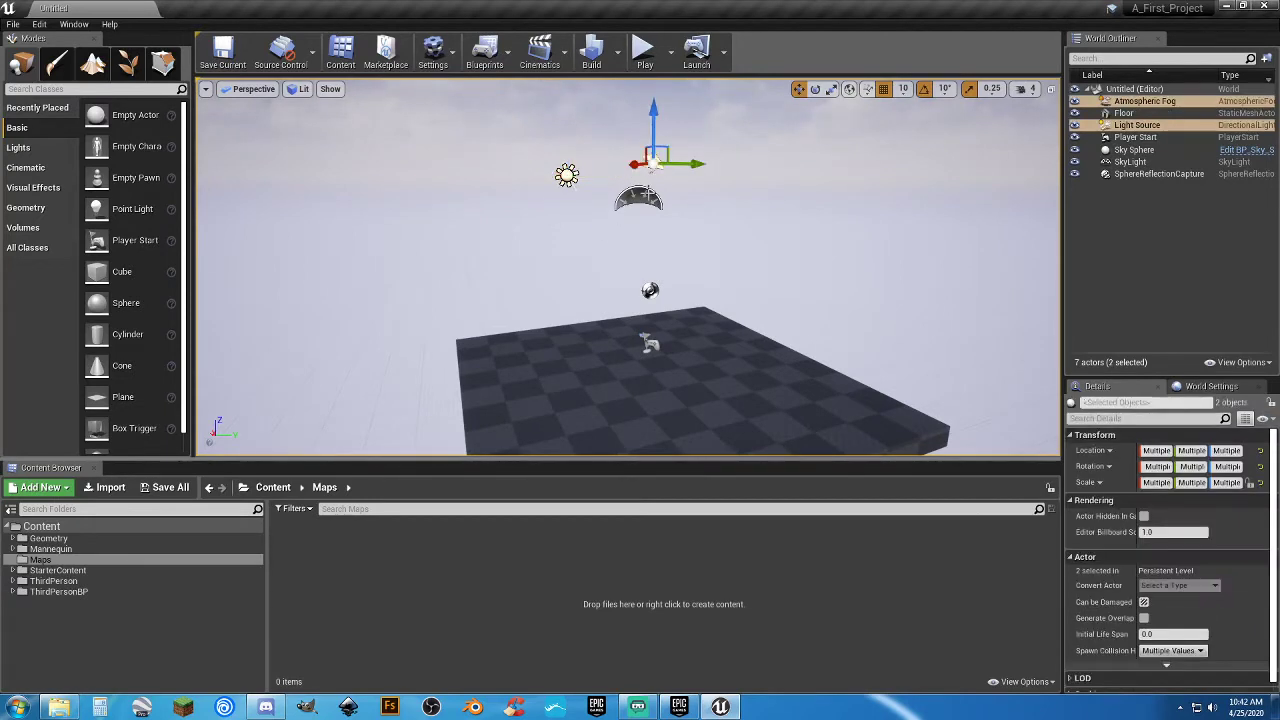
ctrl+click(638, 198)
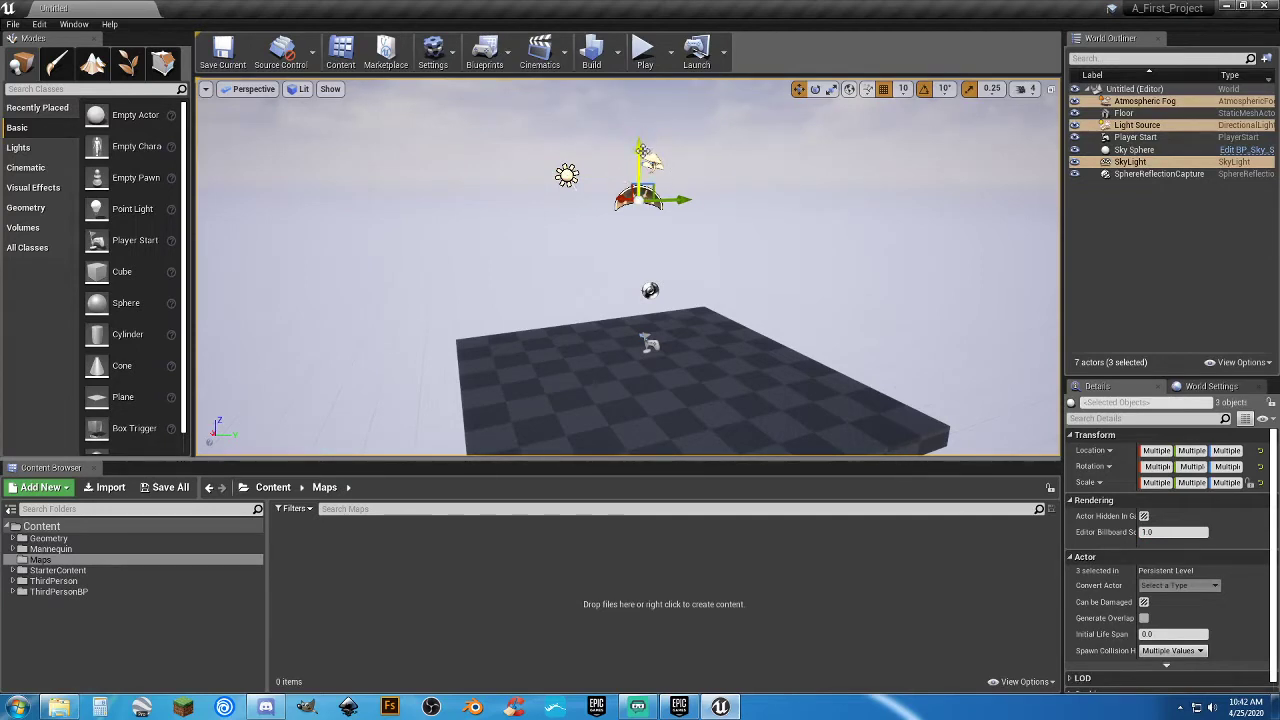
drag(642, 152, 636, 380)
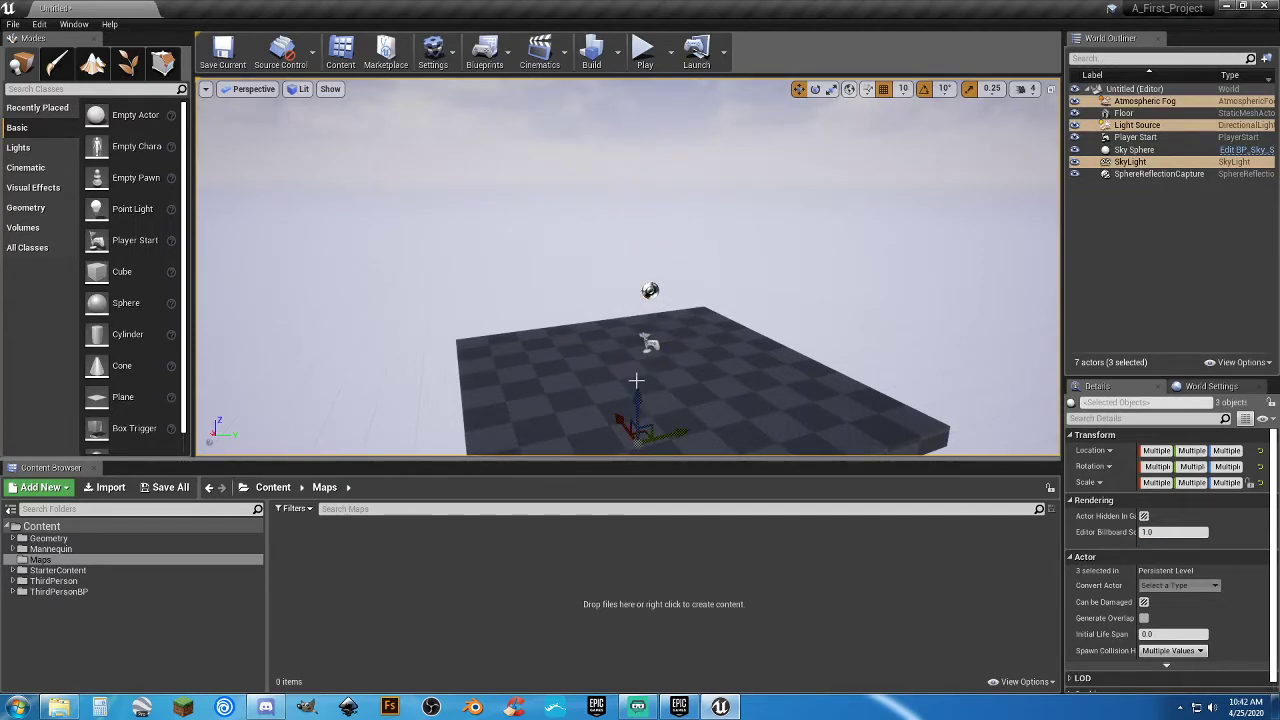
mouse_move(746, 357)
right_down()
mouse_move(790, 360)
mouse_move(746, 380)
right_up()
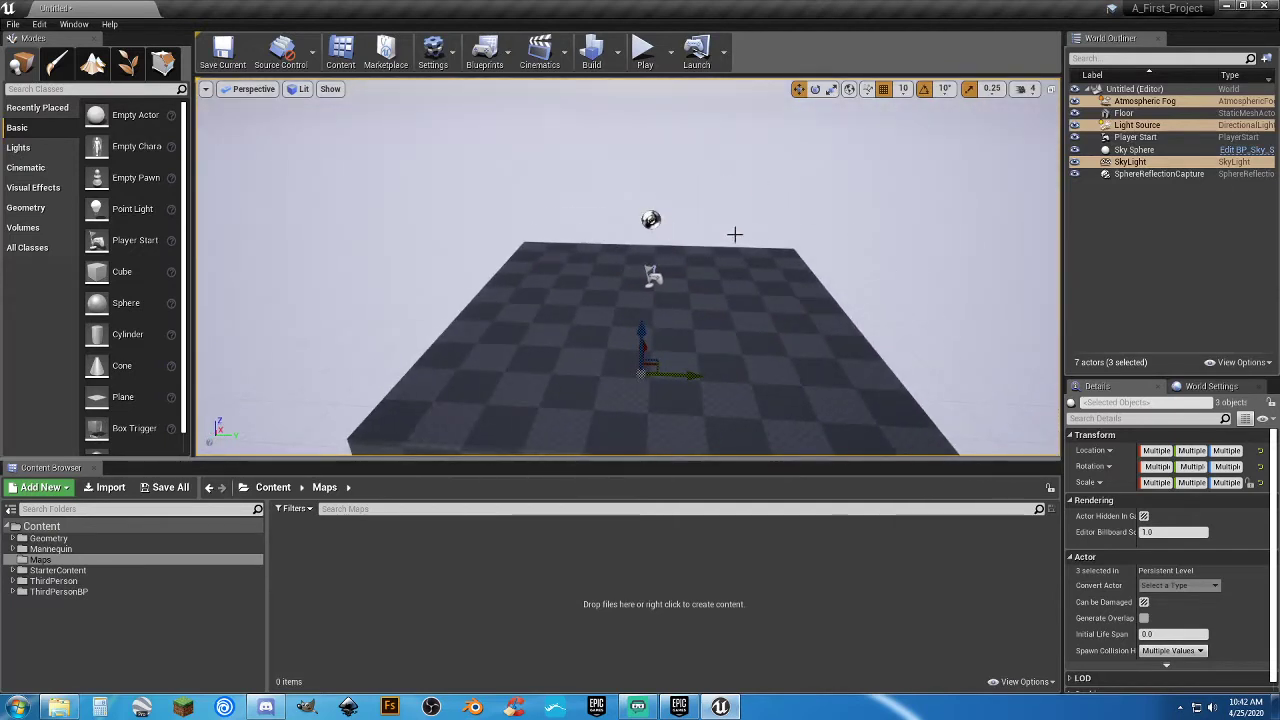
click(652, 220)
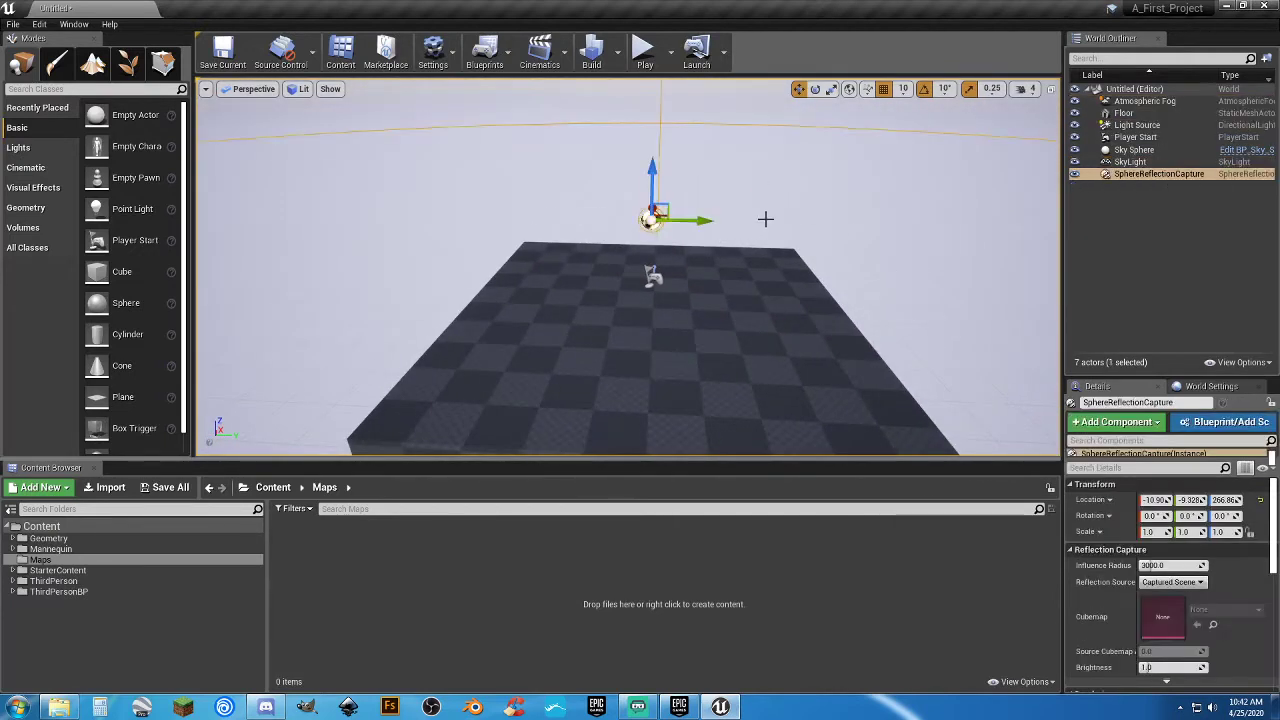